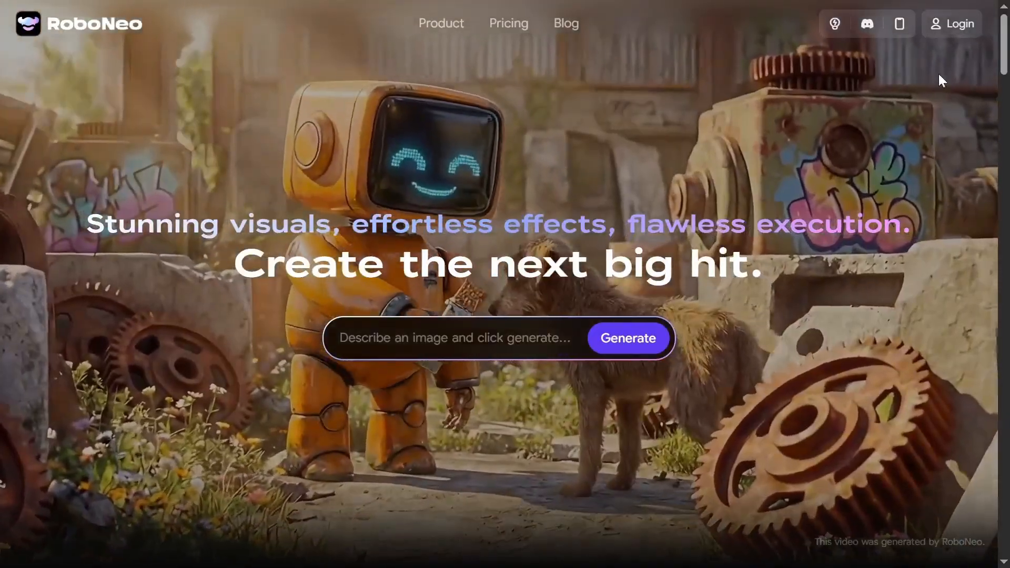
Step: Log in to RoboNeo with the Google account
click(947, 25)
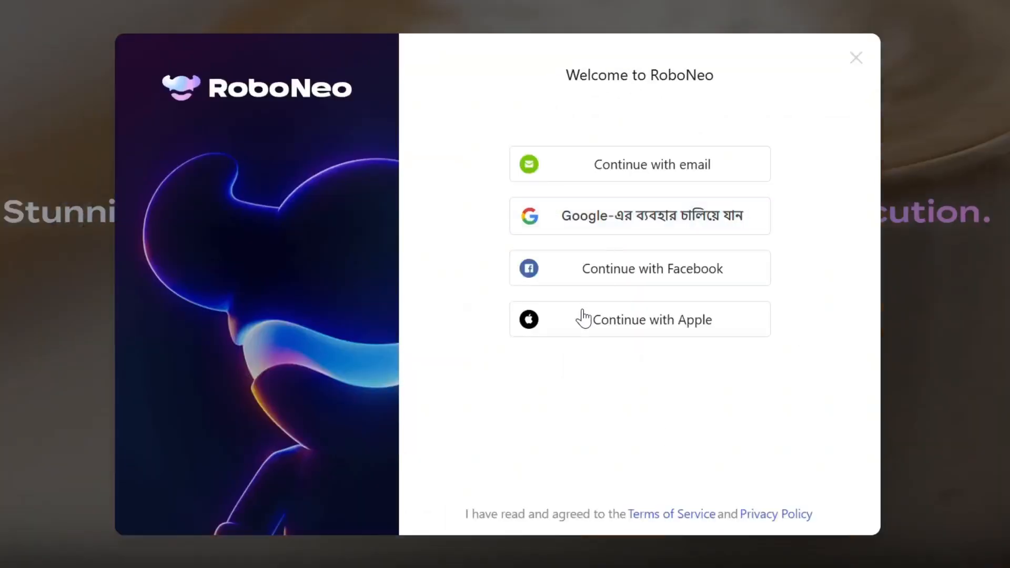
click(695, 228)
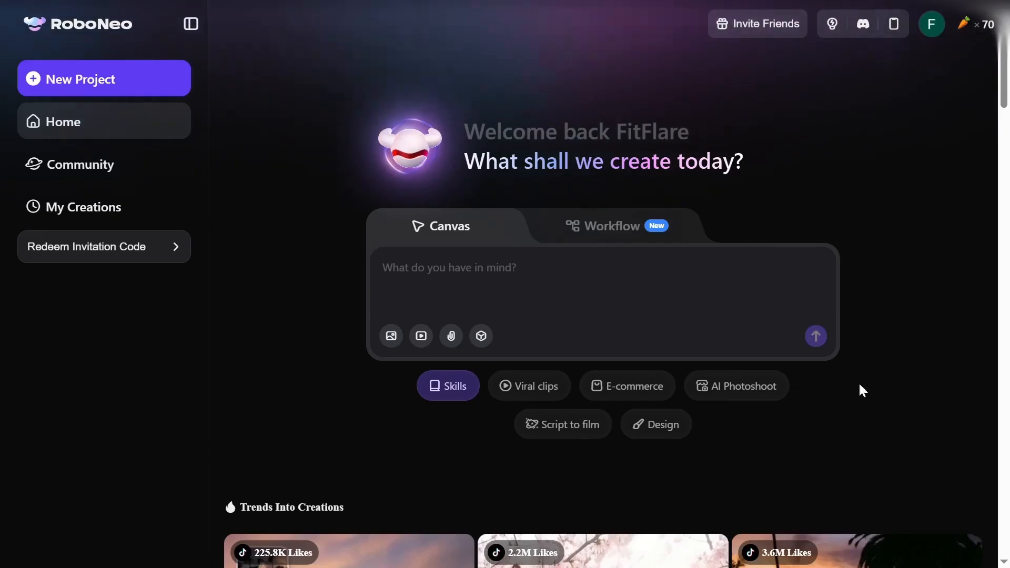
Step: Look over the home page's trending creations, the account's credit balance and the invitation code option
scroll(667, 194, down, 15)
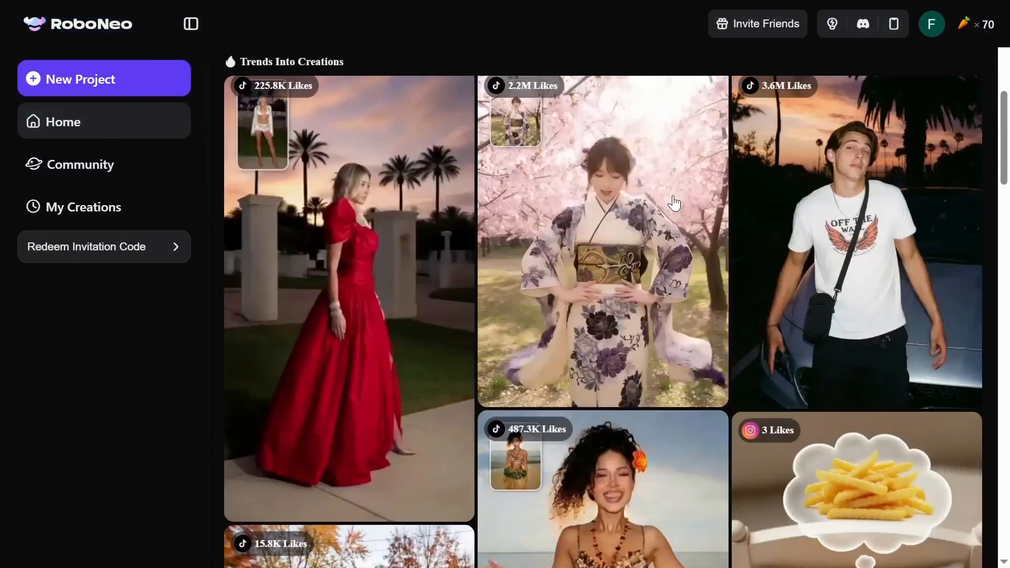
scroll(674, 202, down, 5)
scroll(674, 203, up, 20)
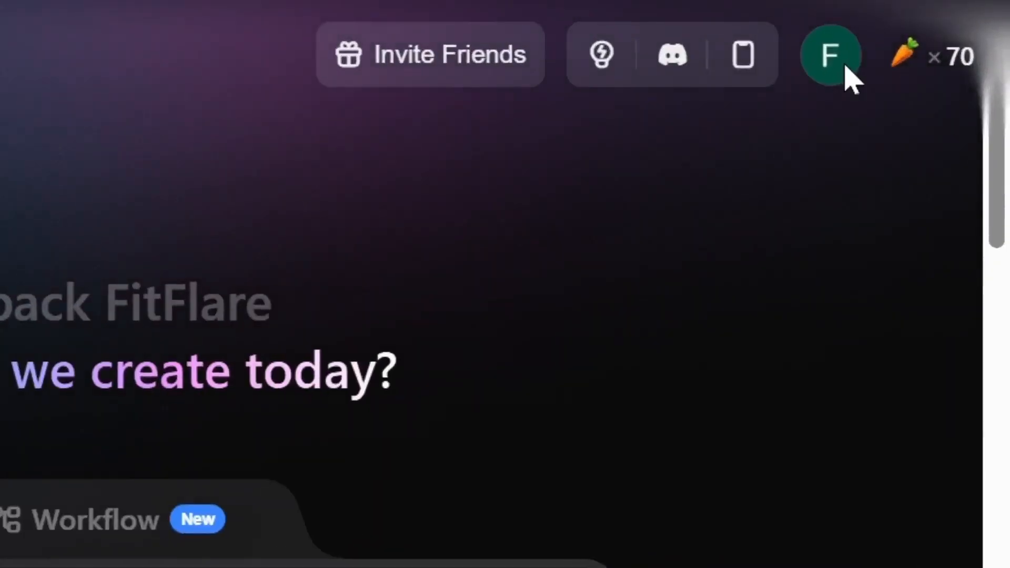
mouse_move(970, 58)
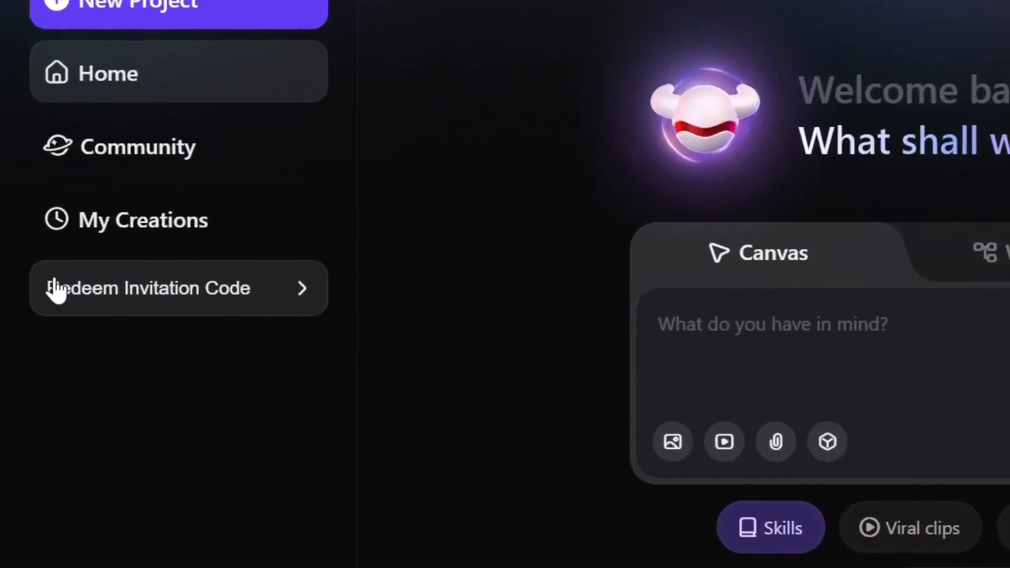
click(105, 297)
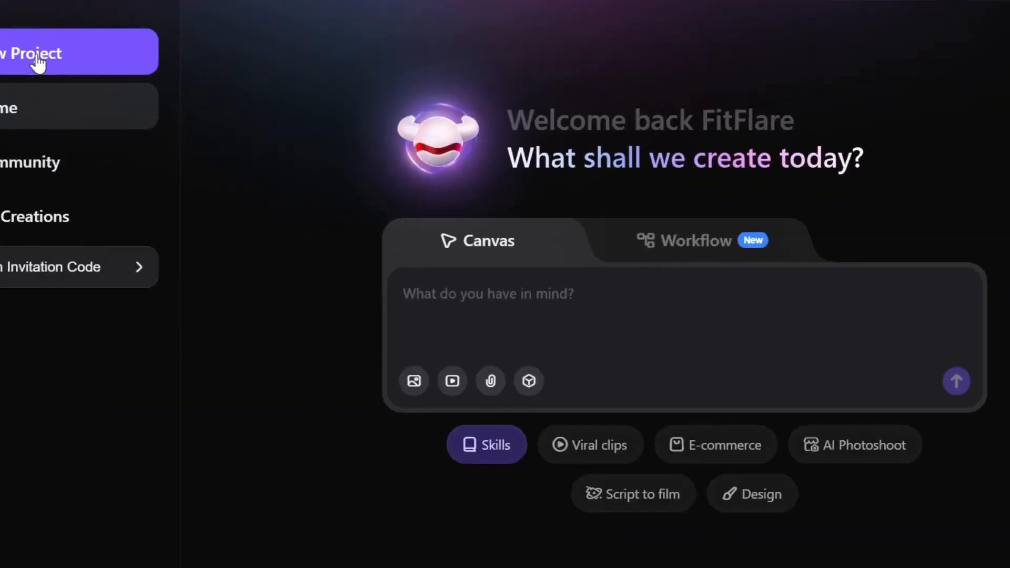
Step: Start a new project in Workflow mode and collapse the chat so the node canvas is unobstructed
click(196, 153)
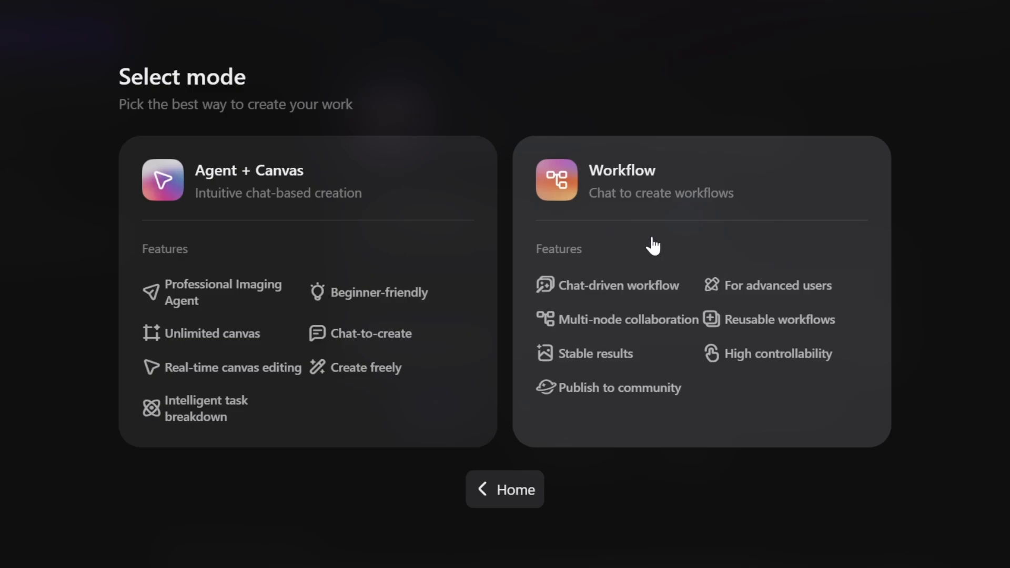
click(741, 250)
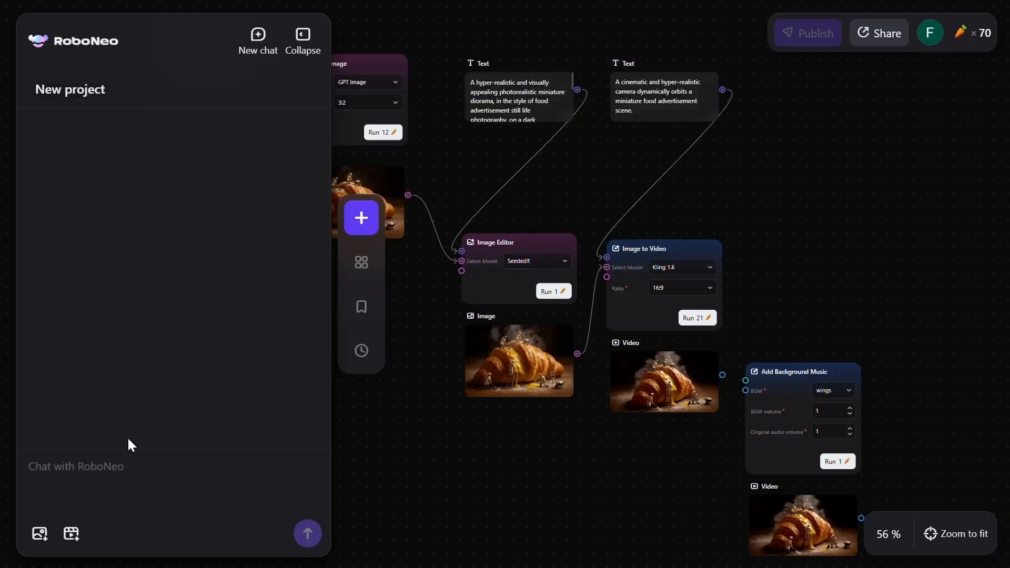
click(303, 41)
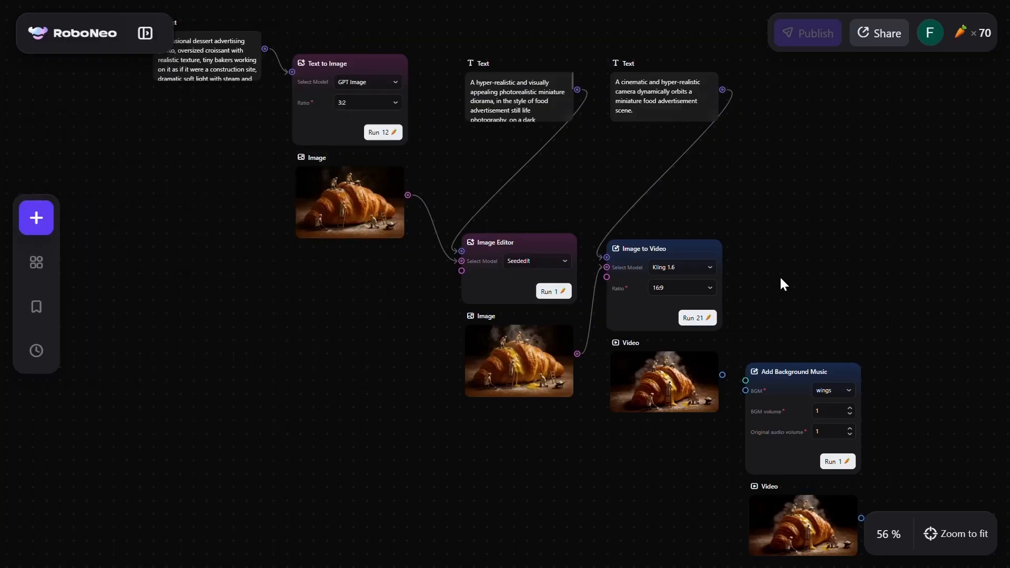
Step: Examine the available node types, the templates, the favorites and the project history of the workflow editor
click(36, 218)
scroll(190, 360, down, 8)
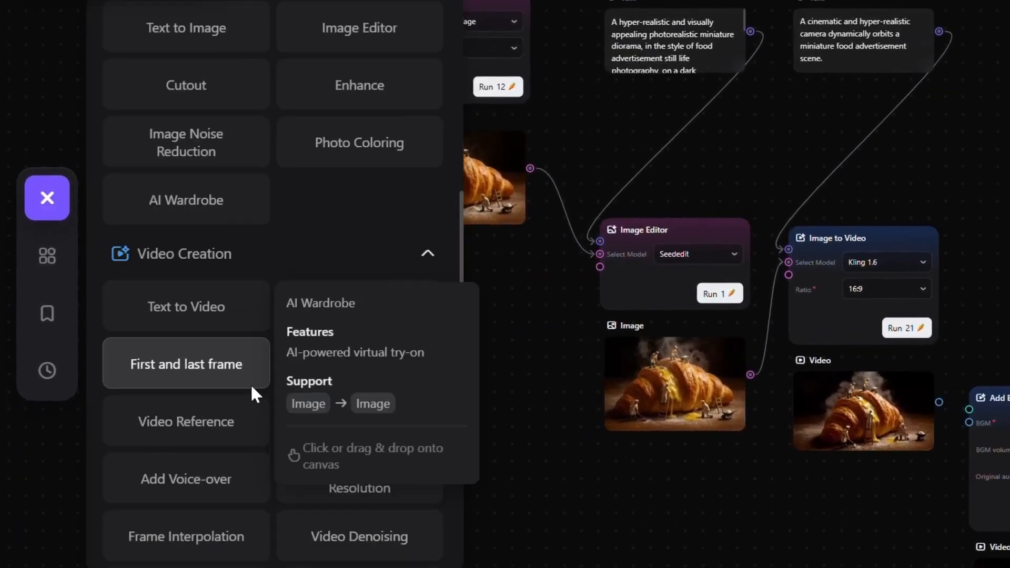
scroll(253, 388, down, 5)
scroll(256, 392, up, 12)
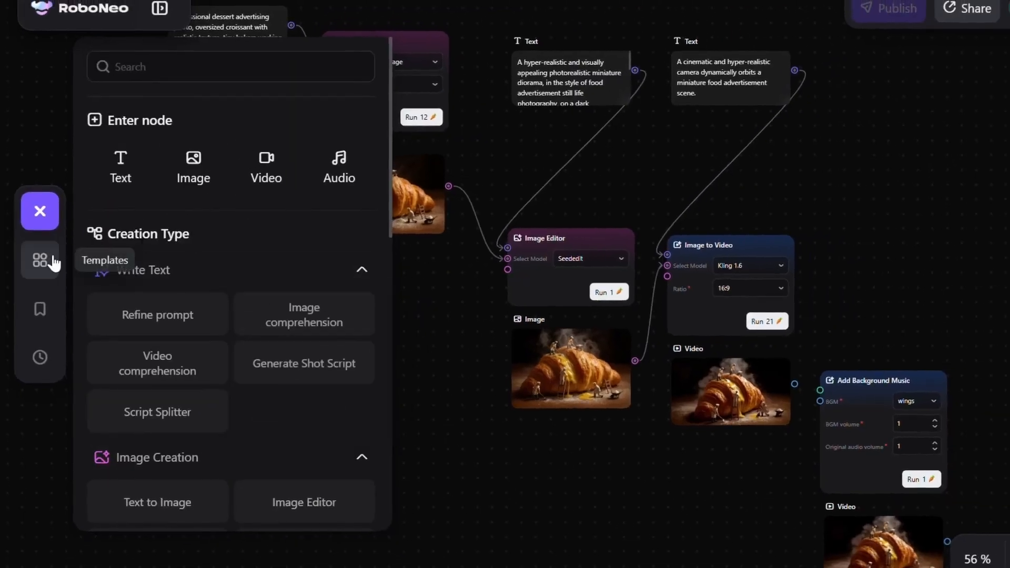
click(55, 261)
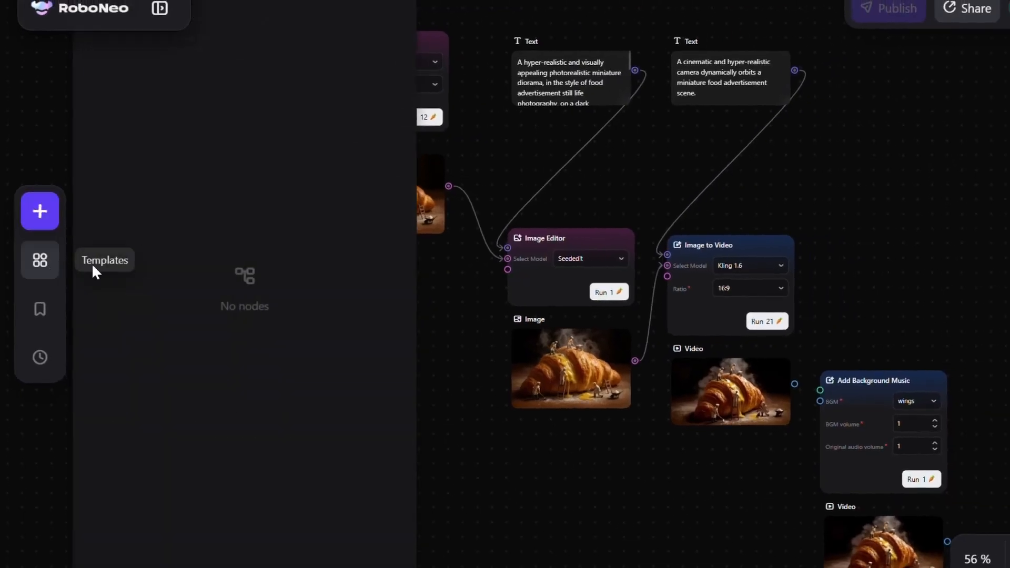
click(40, 310)
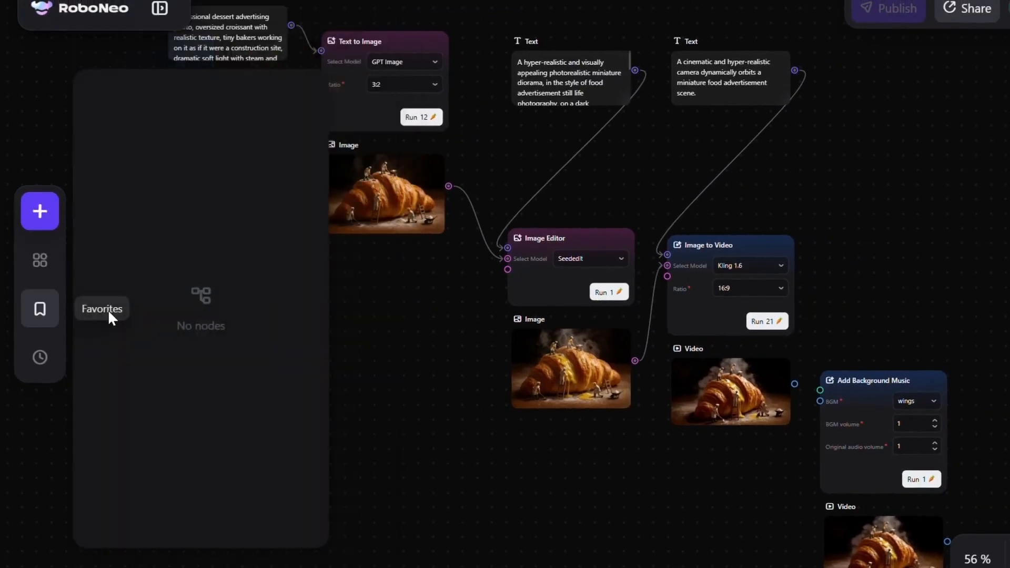
click(47, 352)
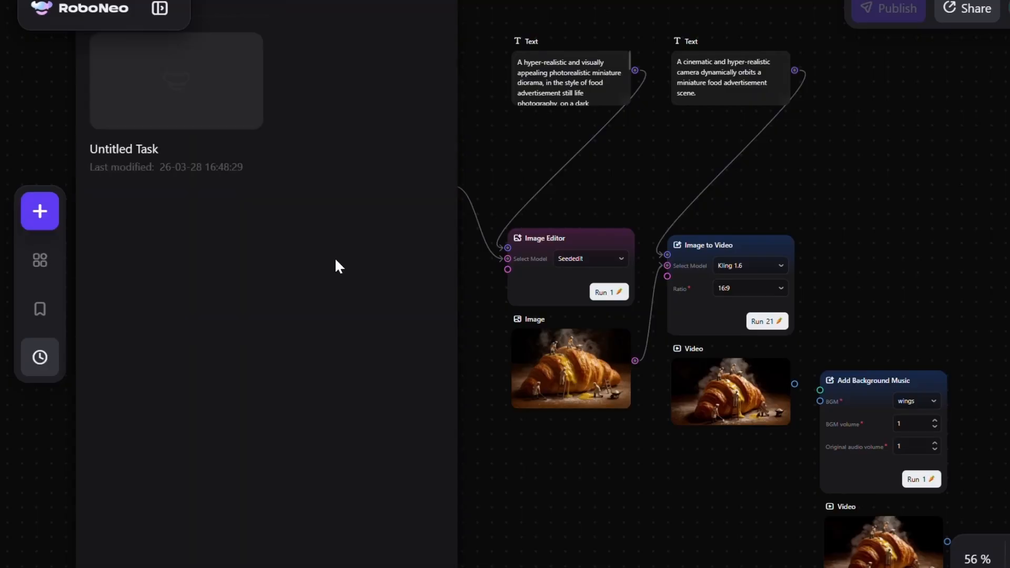
click(64, 362)
Step: Delete all the sample croissant workflow nodes from the canvas
scroll(819, 316, down, 5)
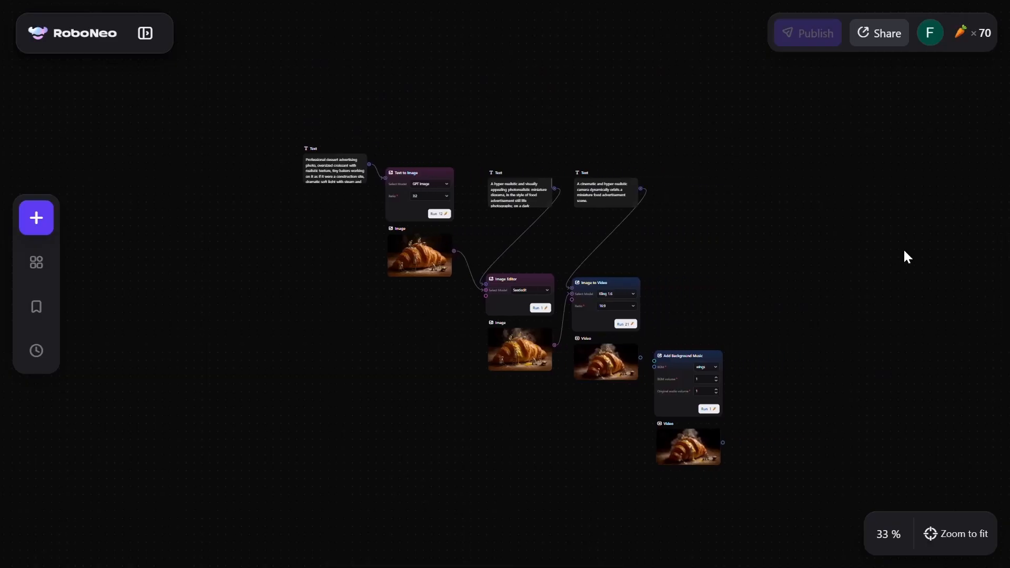
key(ctrl+a)
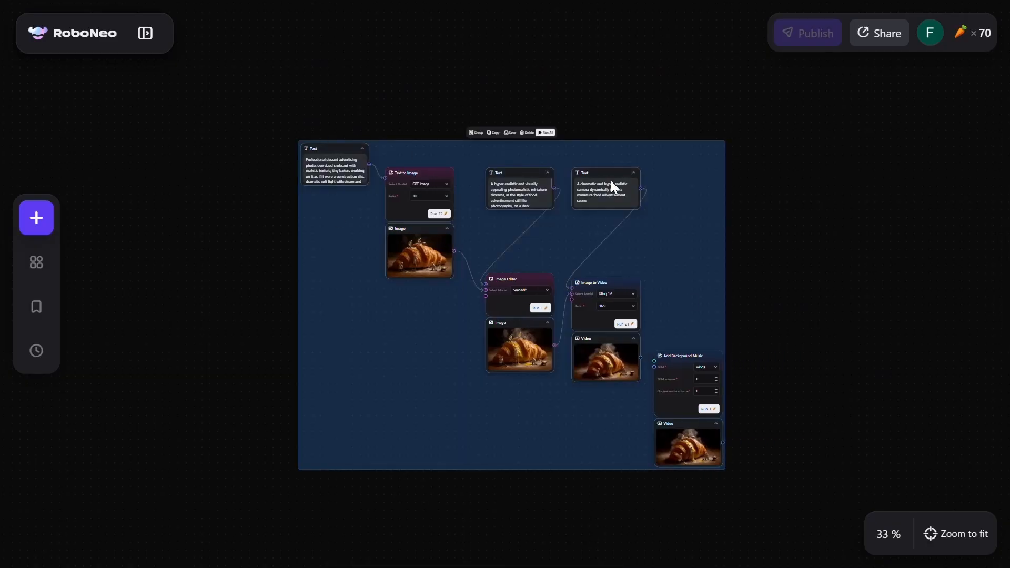
key(Delete)
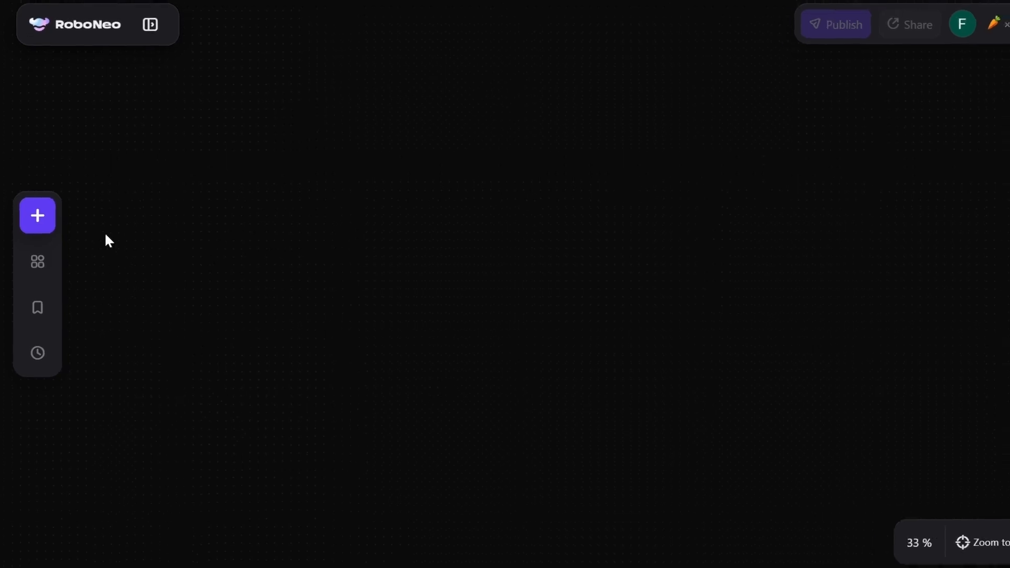
Step: Add an Image to Video node with its linked Image input node to the empty canvas
click(36, 217)
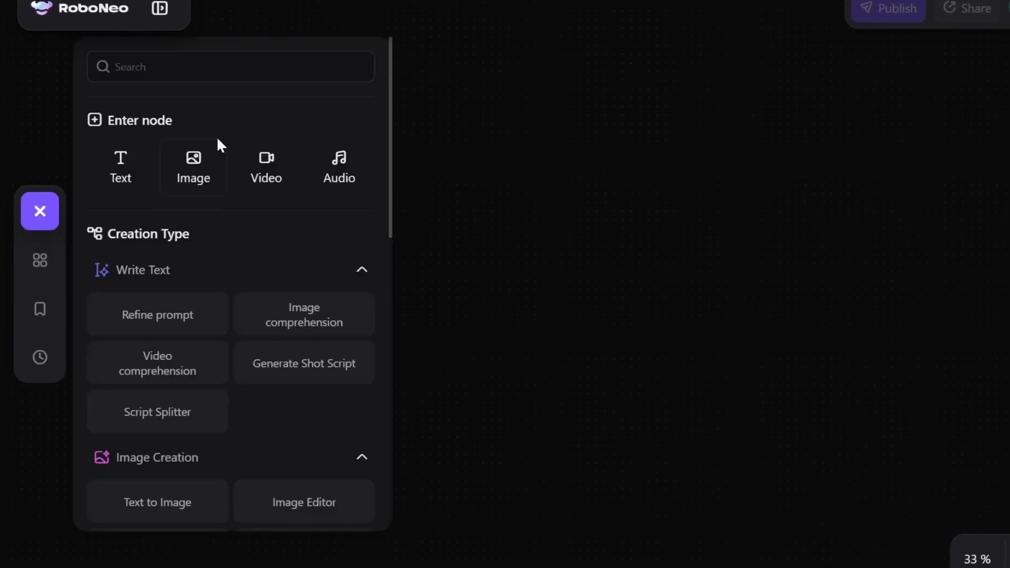
scroll(228, 250, down, 10)
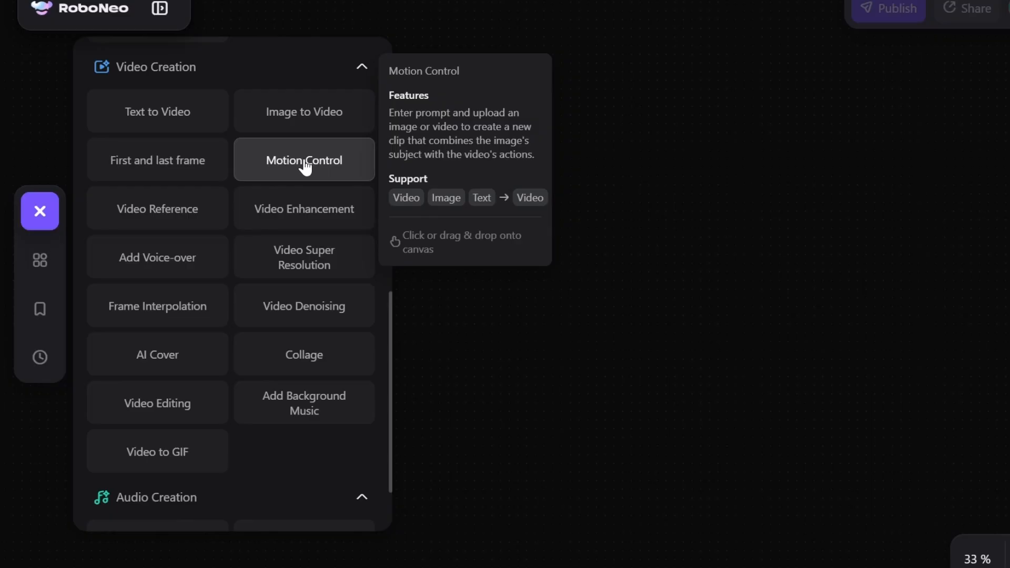
scroll(255, 306, down, 2)
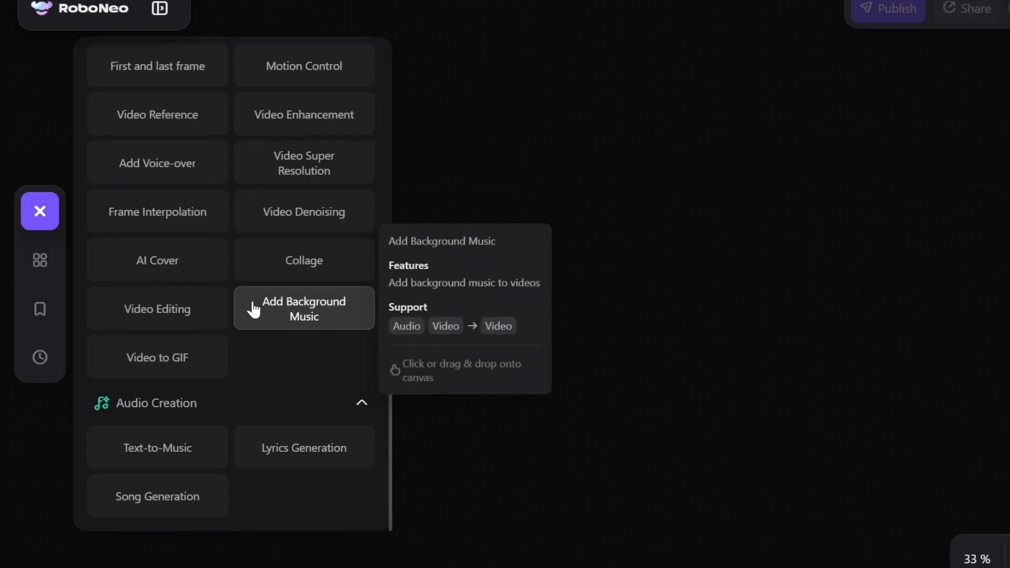
scroll(254, 311, up, 5)
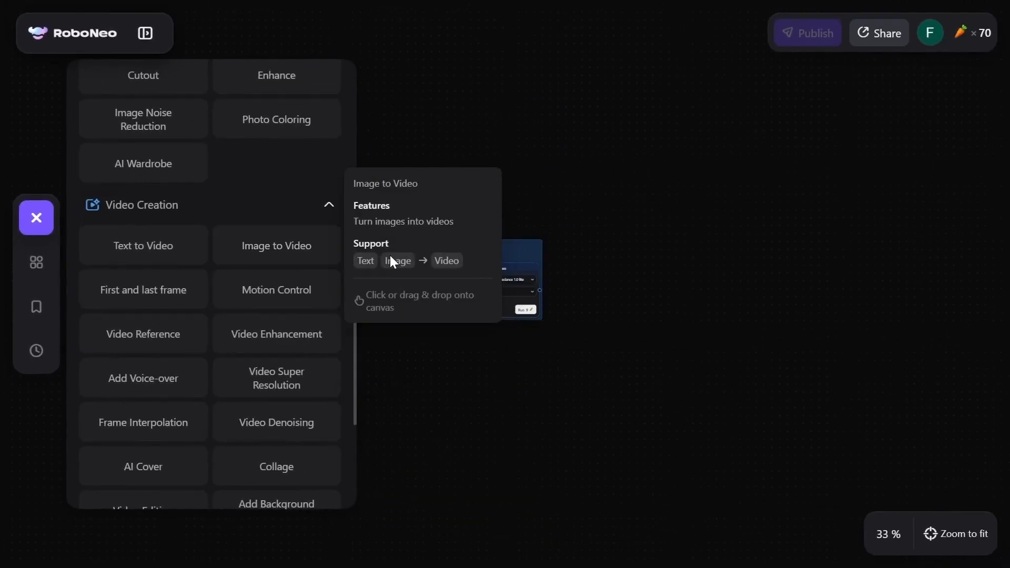
scroll(493, 329, up, 5)
scroll(493, 329, left, 3)
click(401, 77)
scroll(457, 177, up, 4)
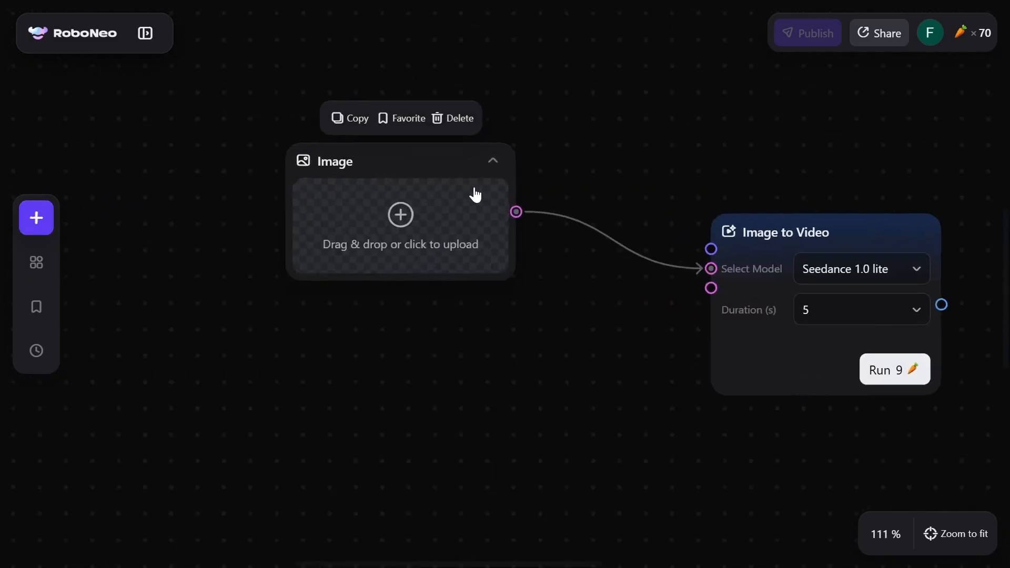
scroll(475, 195, up, 2)
scroll(191, 207, right, 1)
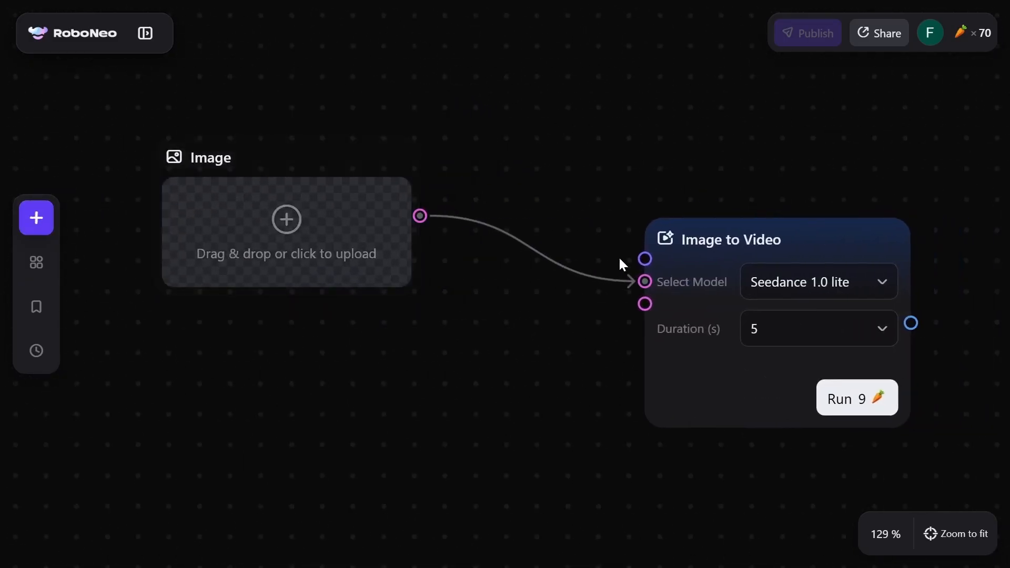
Step: Add a Text node to the canvas for the video prompt
scroll(742, 307, down, 5)
scroll(681, 302, up, 2)
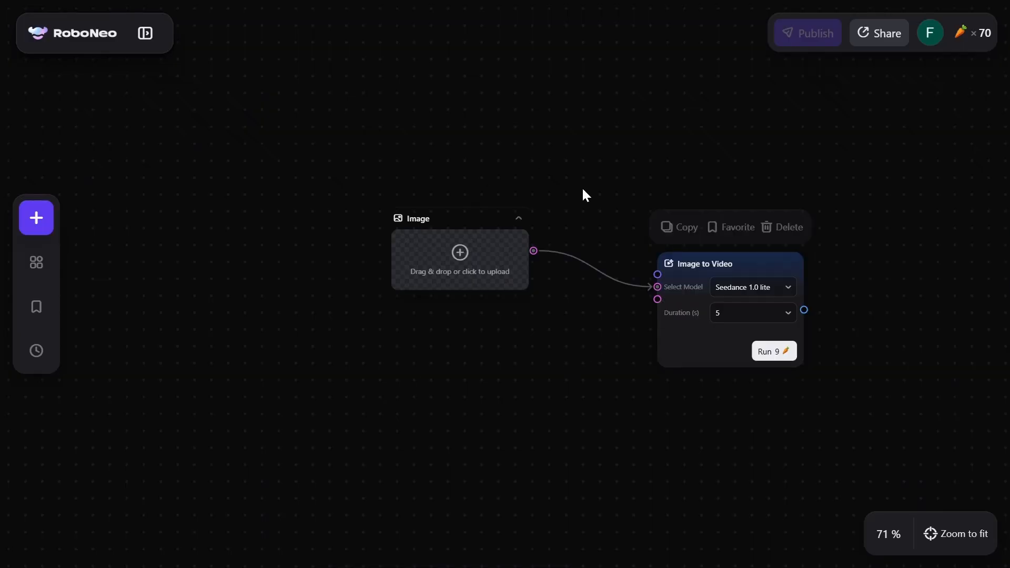
click(42, 226)
scroll(203, 223, up, 5)
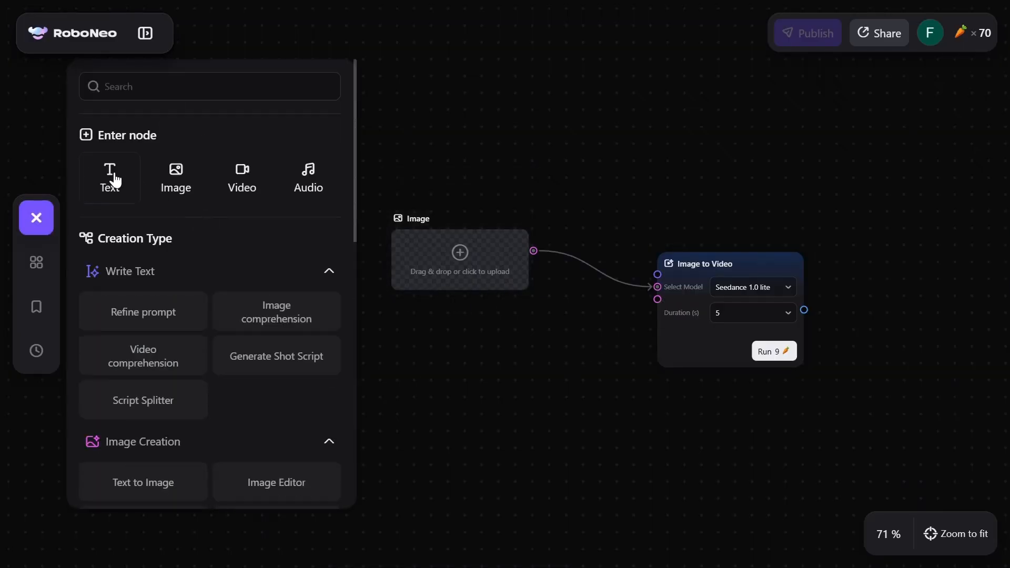
click(113, 178)
click(405, 186)
scroll(582, 304, up, 5)
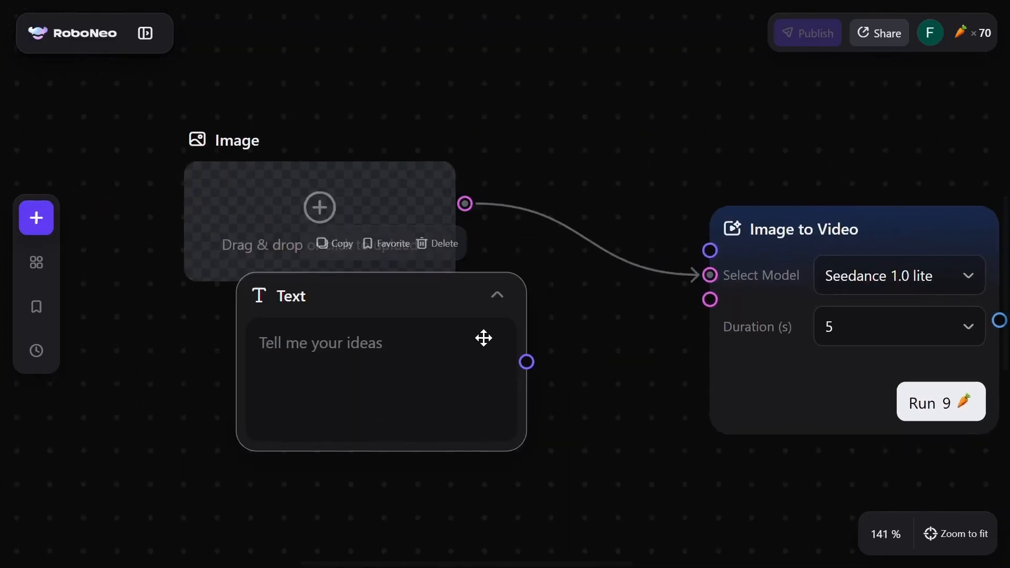
Step: Place the Text node below the Image node and connect it to the text input of the Image to Video node
drag(480, 338, 423, 397)
drag(467, 431, 635, 404)
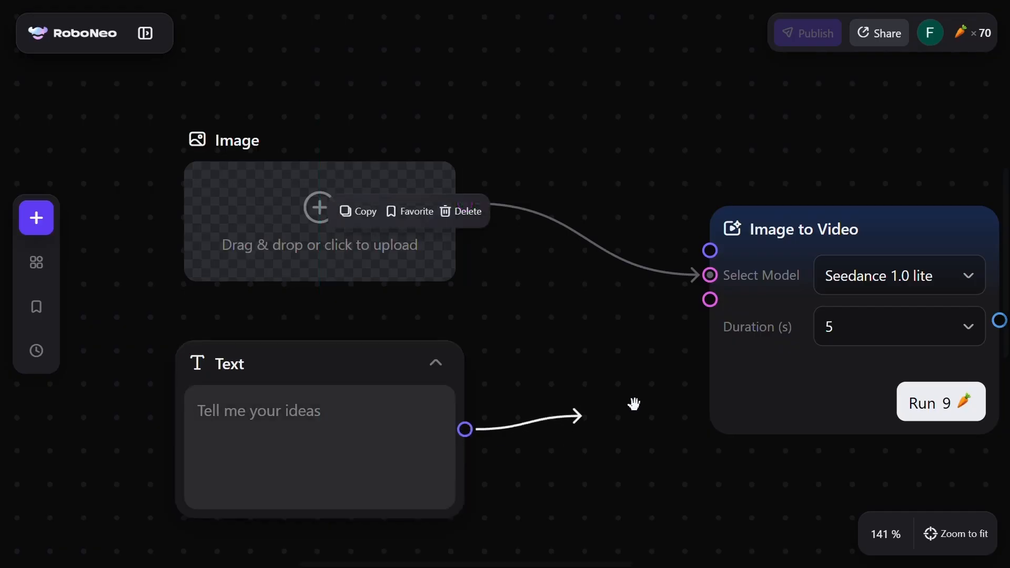
drag(715, 258, 715, 259)
scroll(665, 422, down, 3)
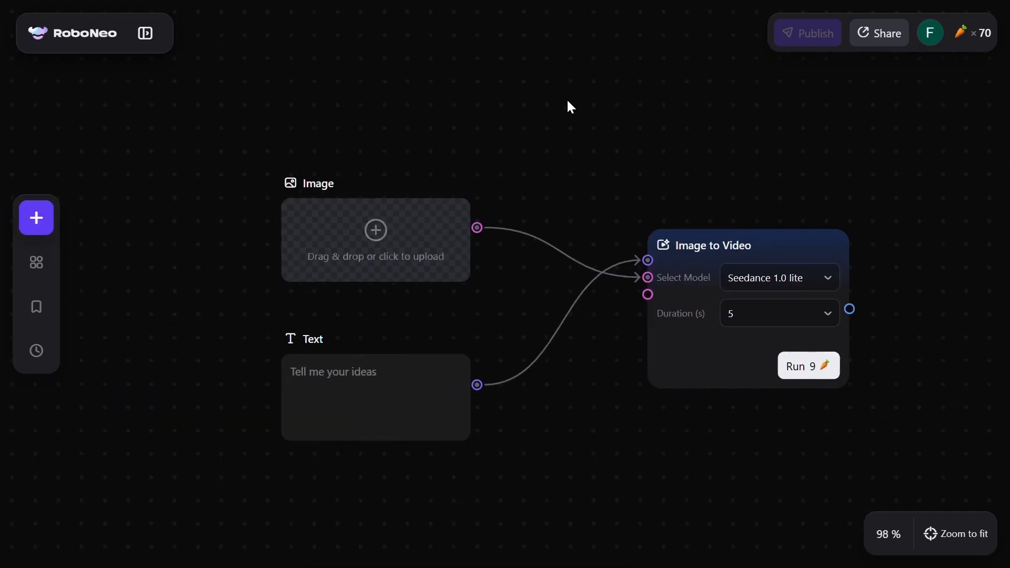
Step: Add a Text to Image node with its linked Text node ahead of the Image node
click(384, 255)
click(46, 223)
scroll(200, 258, down, 4)
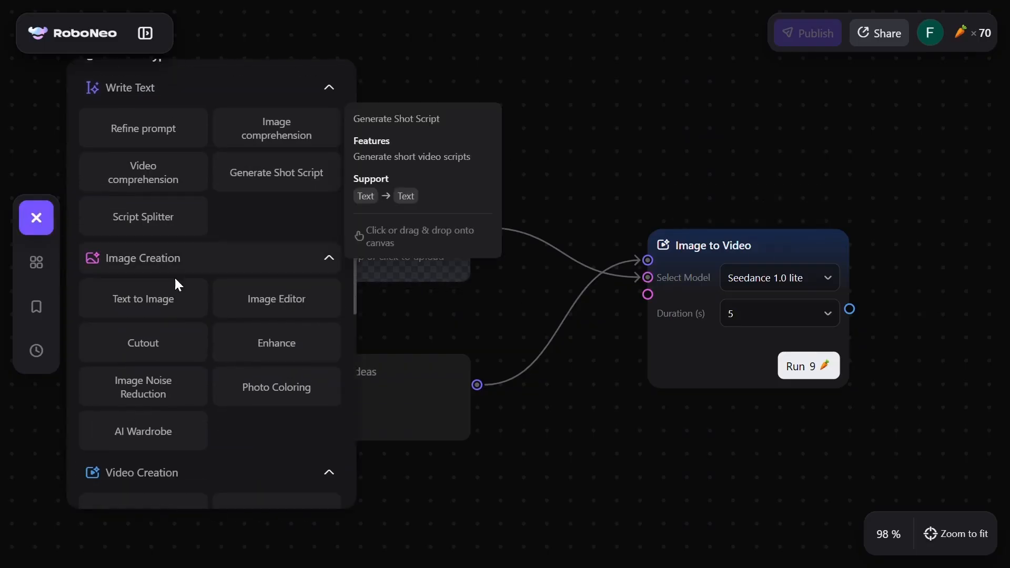
click(152, 291)
click(608, 104)
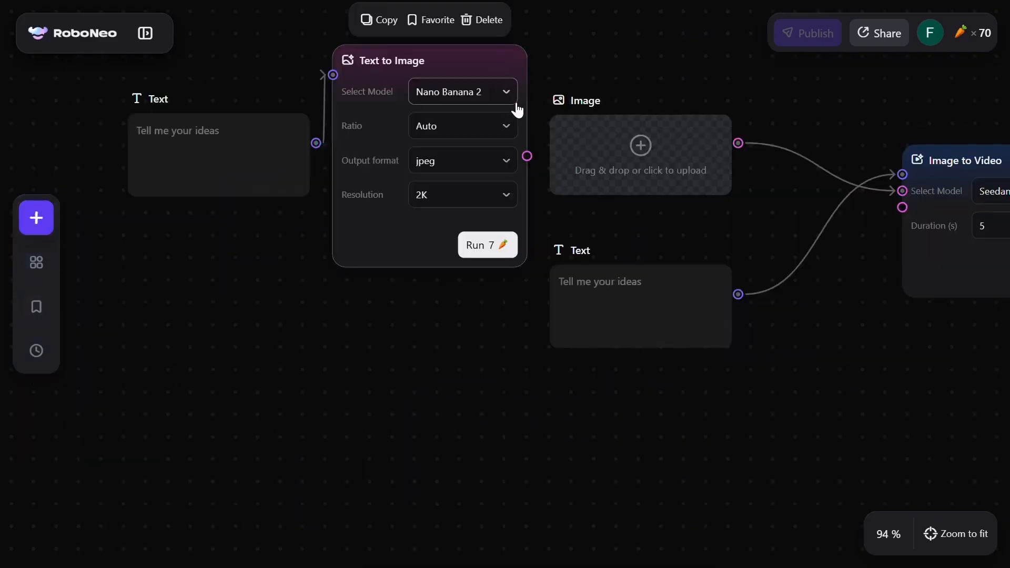
Step: Replace the empty Image node by deleting it and connecting the Text to Image output to the Image to Video node's first image input
scroll(410, 156, up, 1)
scroll(403, 160, up, 4)
scroll(404, 160, down, 6)
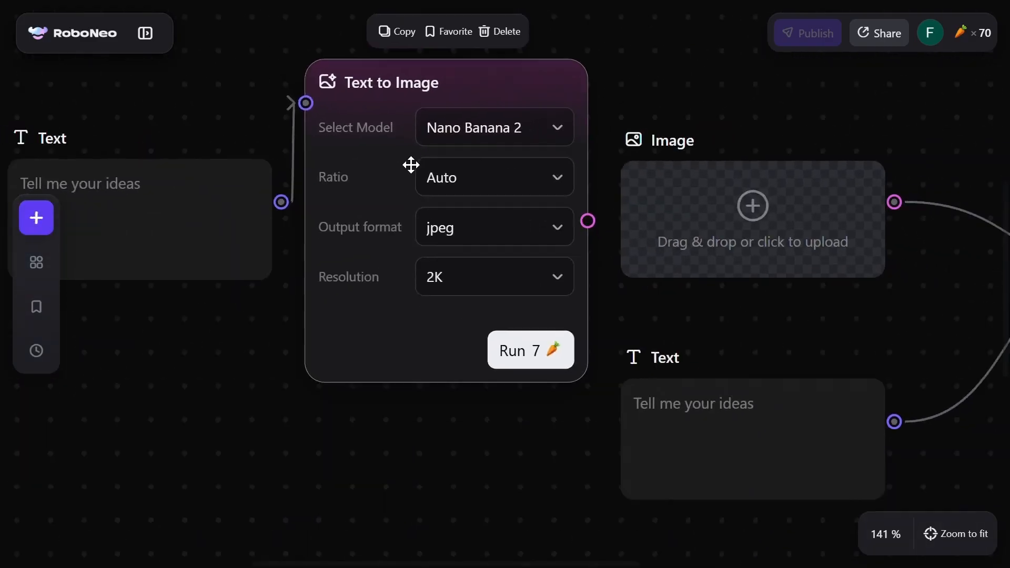
scroll(519, 198, right, 2)
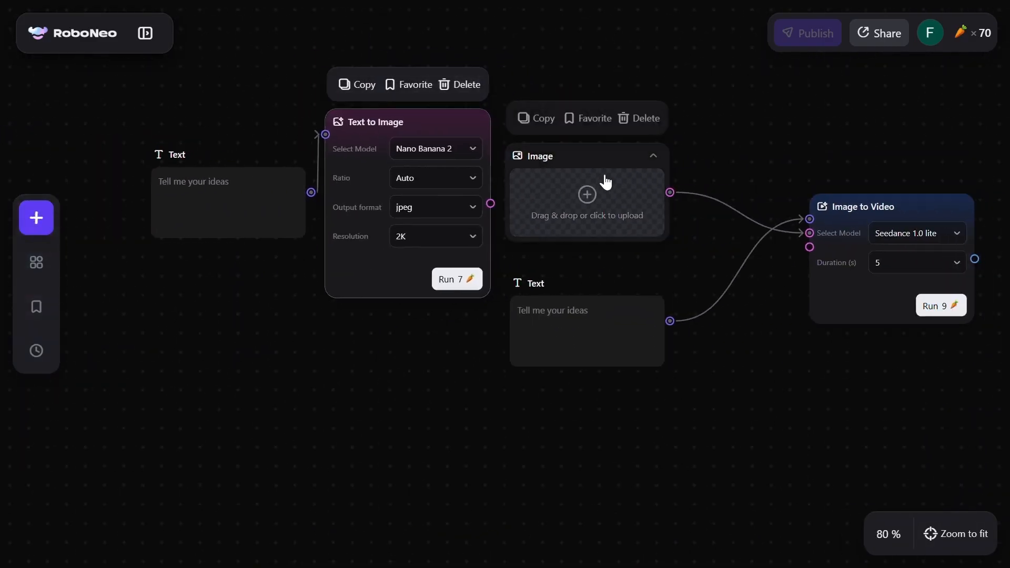
click(649, 118)
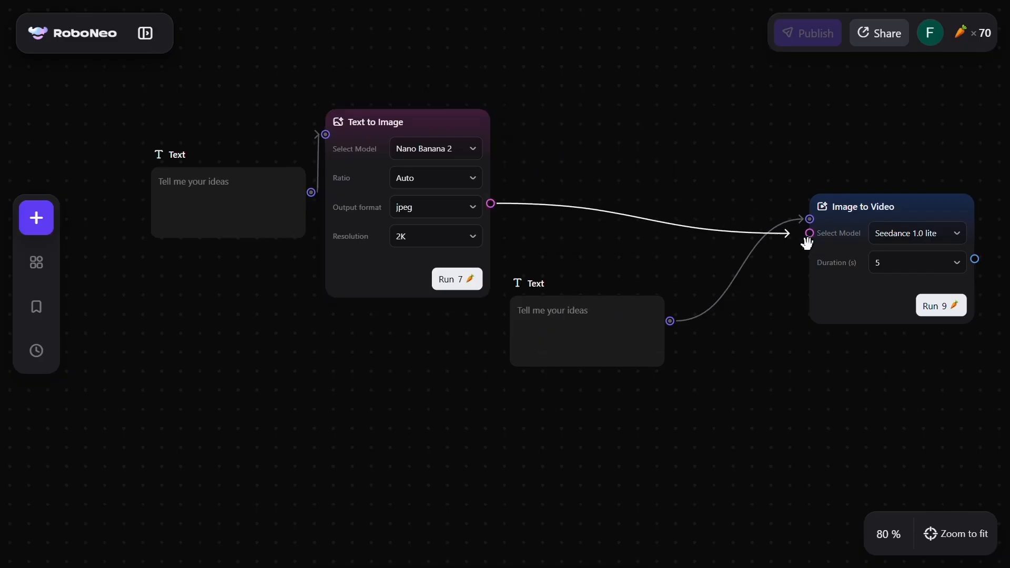
scroll(599, 272, down, 2)
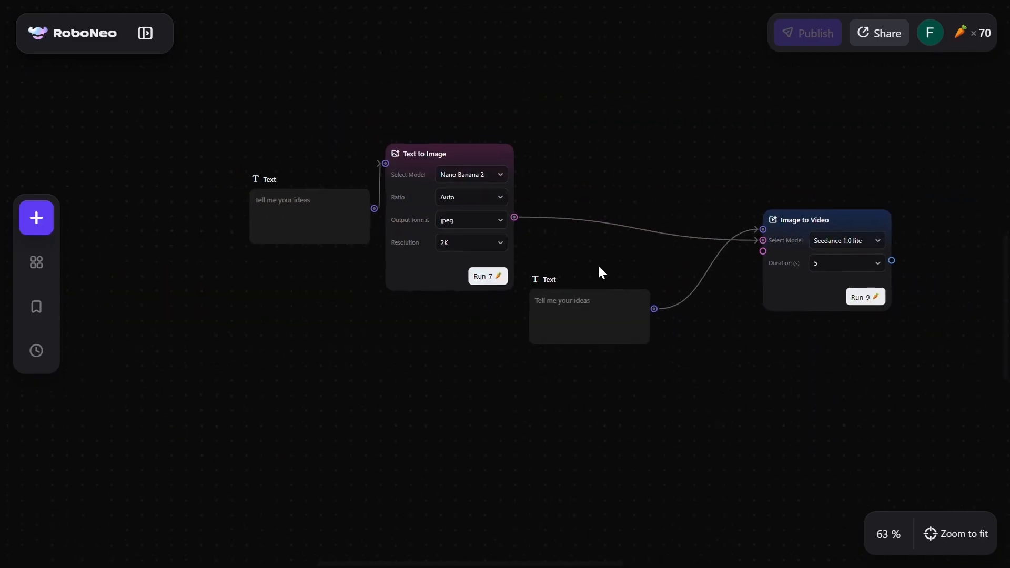
Step: Move the Text to Image node directly above the video prompt's Text node
scroll(529, 185, up, 2)
scroll(528, 186, up, 1)
drag(470, 139, 649, 107)
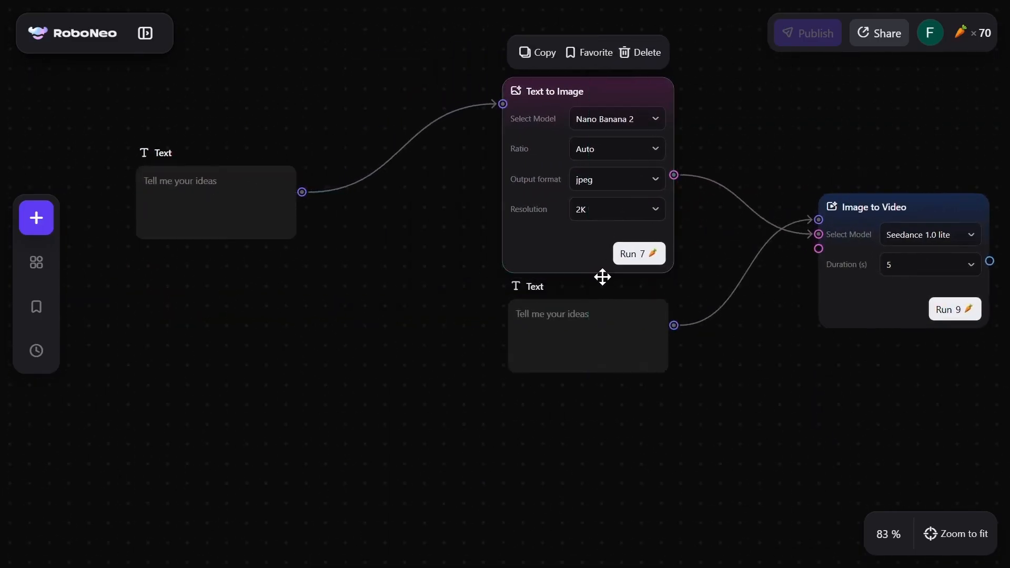
Step: Move the image prompt's Text node closer to Text to Image and enter a prompt for a faded black-and-white 1940s family photograph ending in "cinematic lighting"
scroll(603, 277, up, 3)
scroll(148, 263, up, 4)
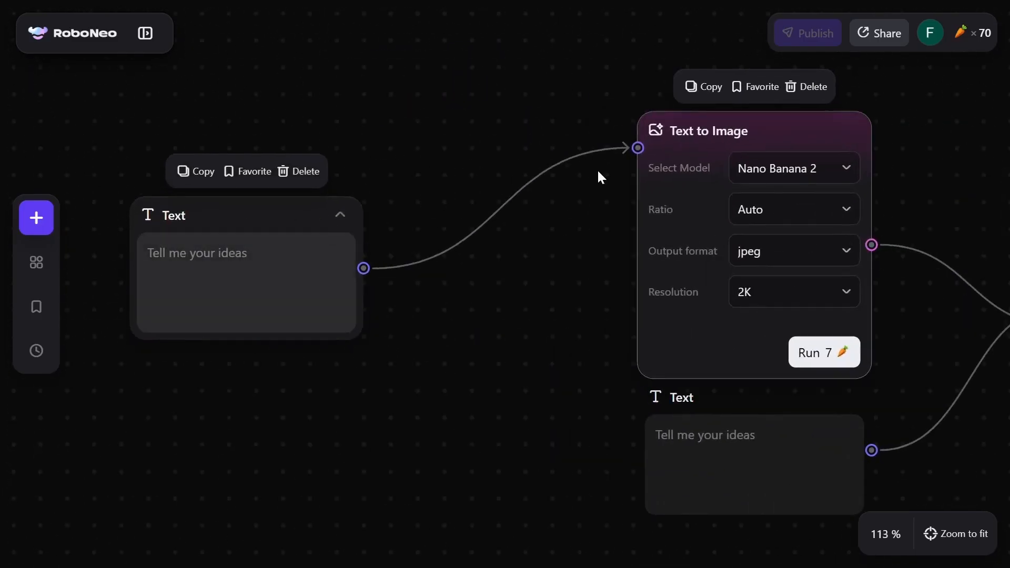
scroll(371, 219, right, 10)
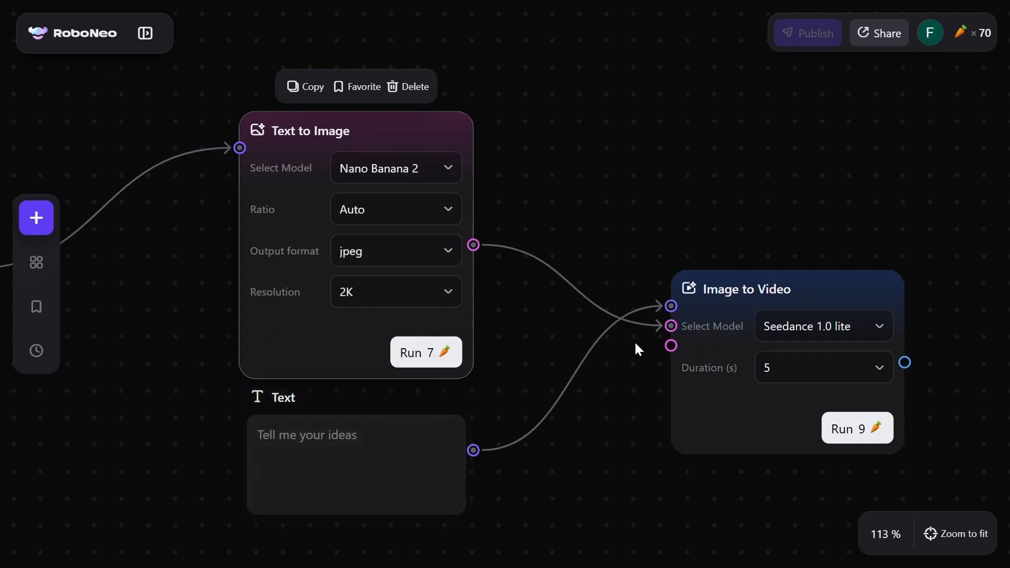
scroll(634, 341, down, 3)
scroll(254, 278, left, 2)
drag(254, 277, 331, 228)
scroll(332, 228, up, 3)
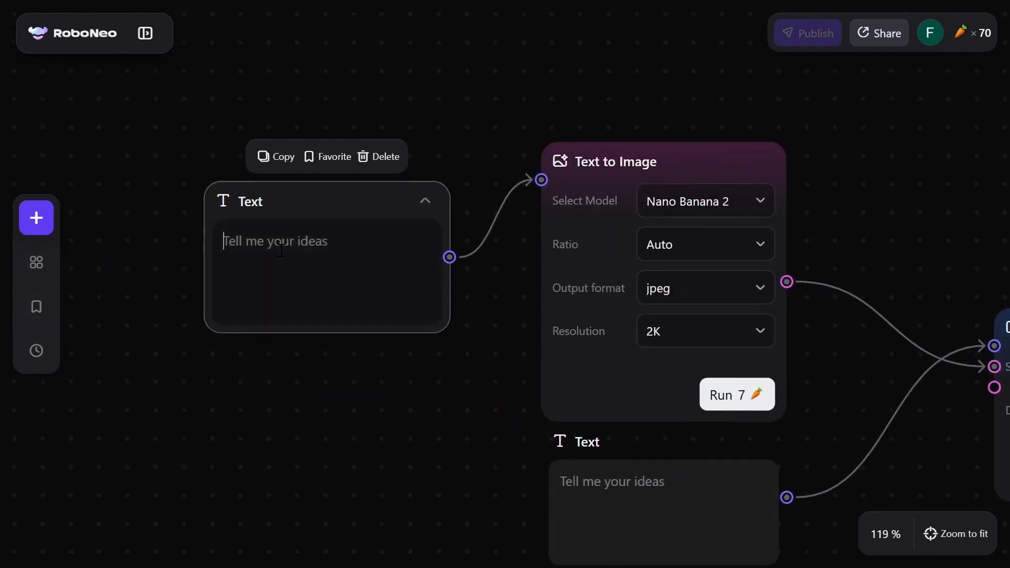
text(a vintage family photograph from the 1940s, black and white, slightly faded, a smiling family posing formally, old clothing style, soft film grain, worn edges, subtle scratches, realistic faces, nostalgic mood, centered composition, shallow depth of field, high detail, cinematic lighting)
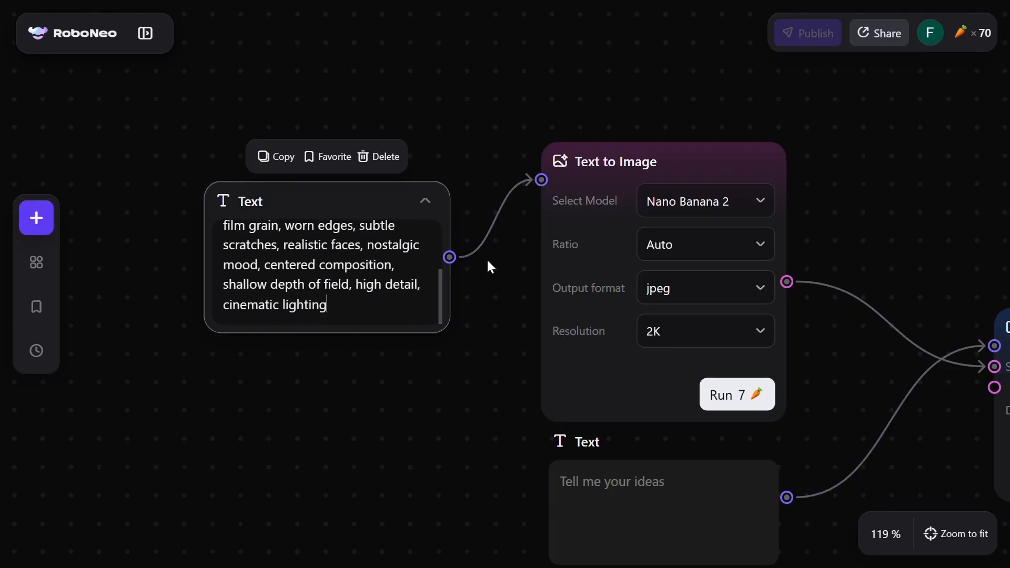
Step: Keep Nano Banana 2 as the Text to Image model and set the ratio to 16:9
click(744, 208)
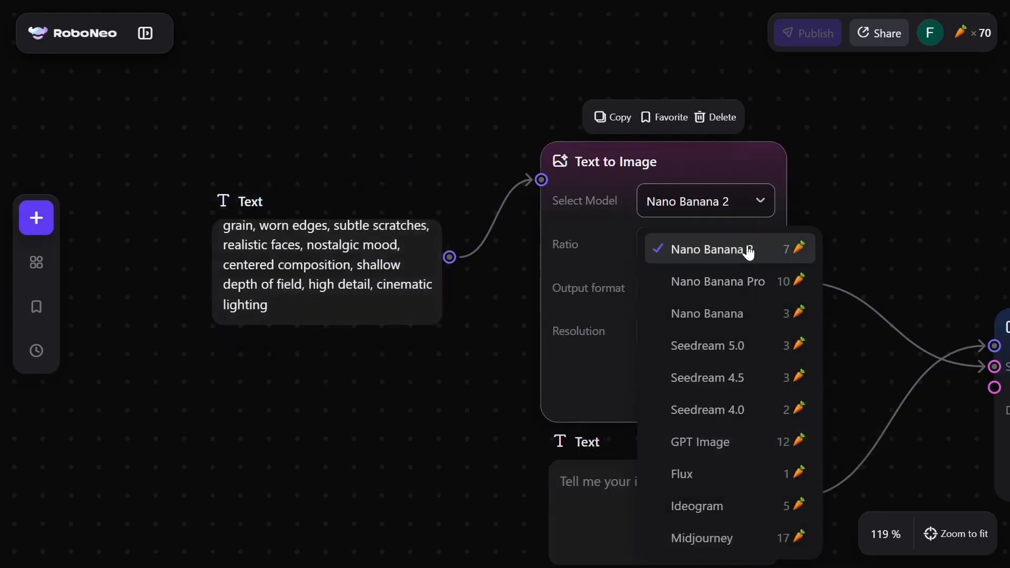
click(742, 243)
click(742, 243)
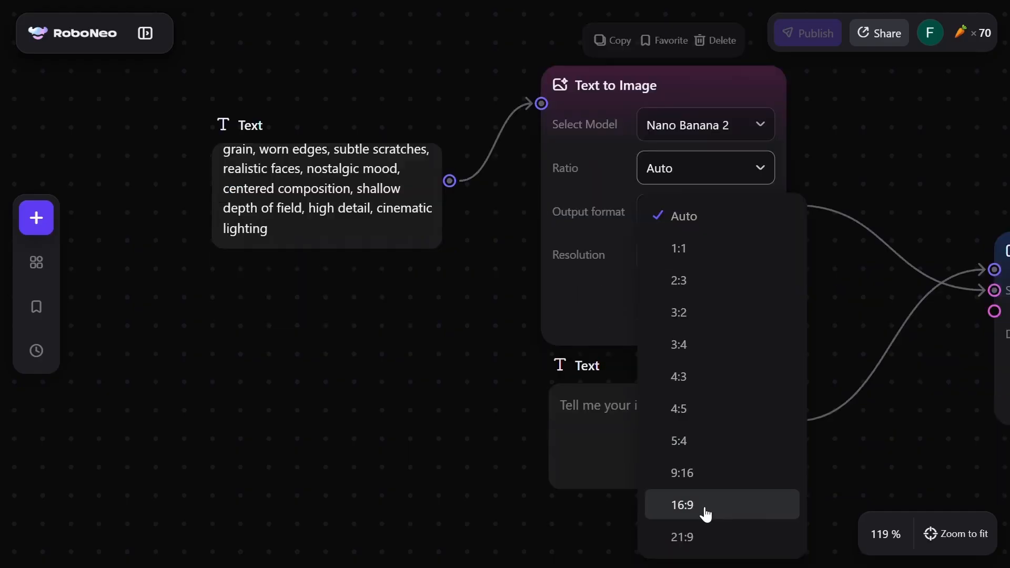
click(703, 508)
Step: Enter "old photo comes to life, people start moving and smiling, realistic animation" in the video prompt's Text node
scroll(889, 138, right, 5)
scroll(510, 337, down, 3)
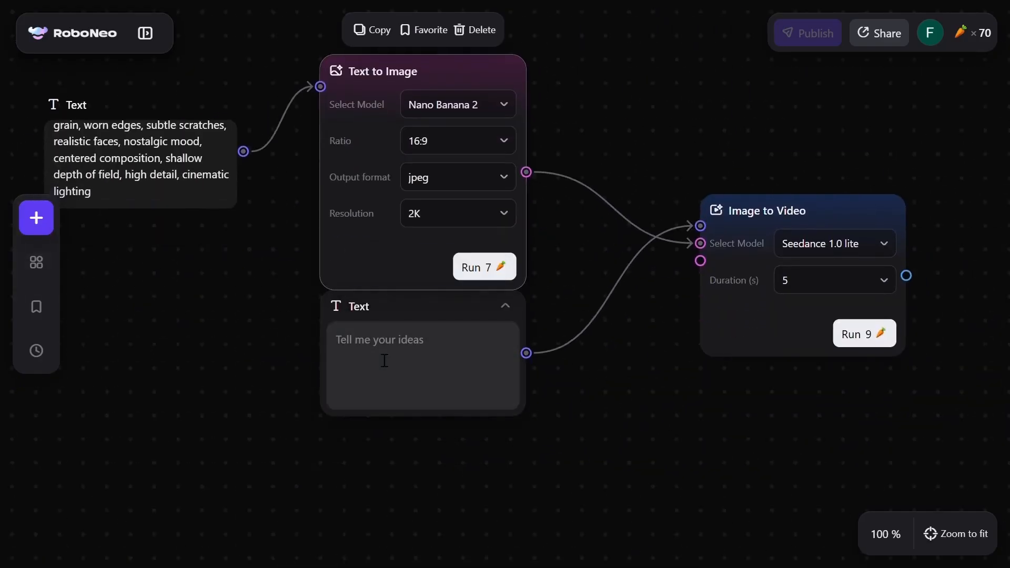
click(384, 360)
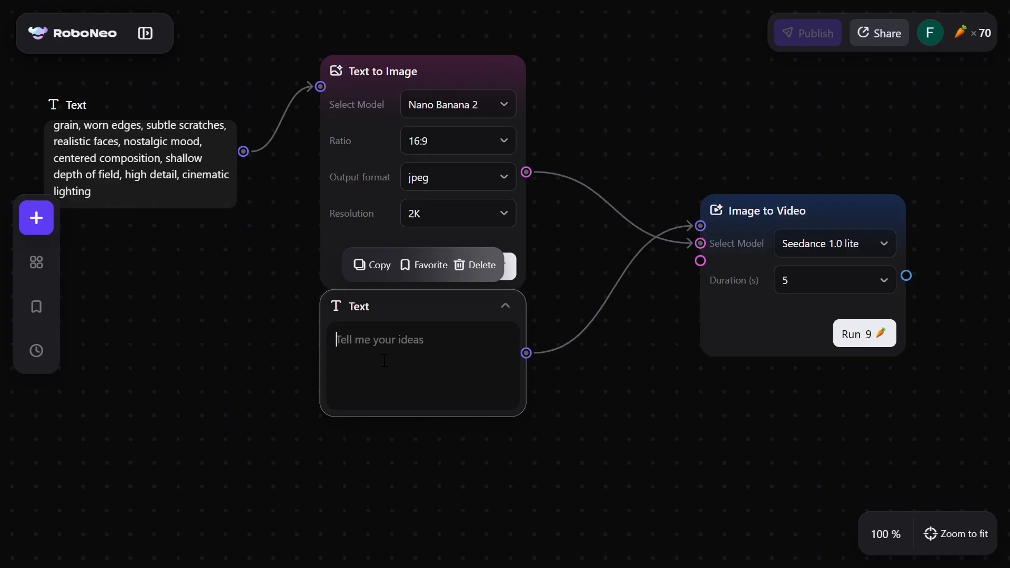
Step: Set the Image to Video node's model to Grok and its duration to 5 seconds
click(821, 257)
click(833, 473)
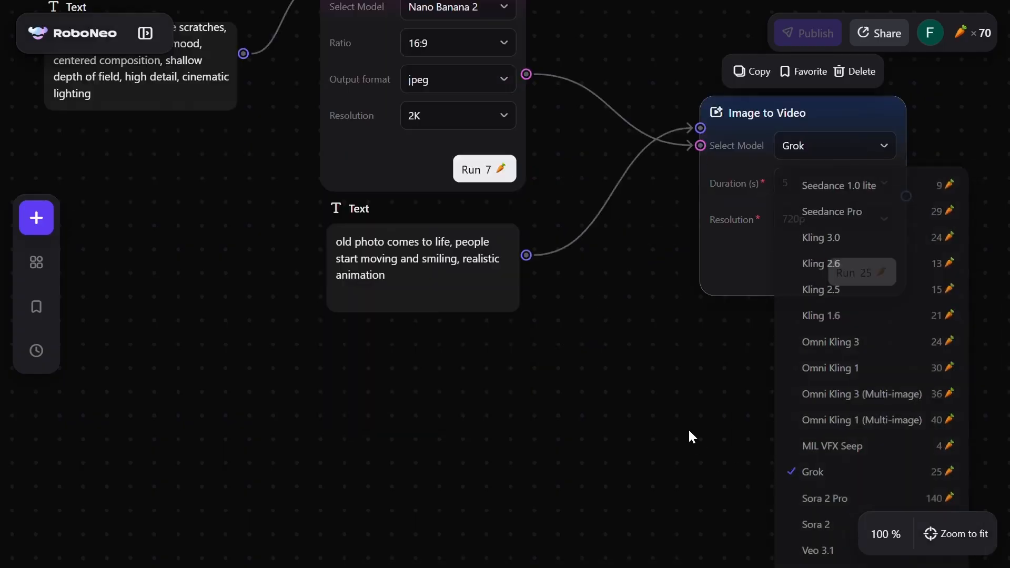
click(822, 188)
scroll(824, 421, down, 2)
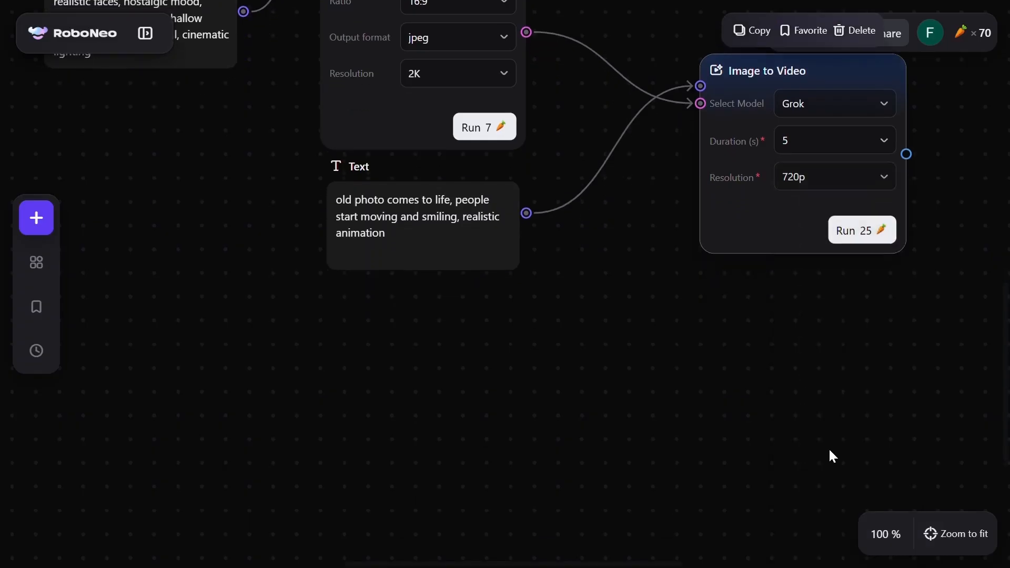
click(814, 138)
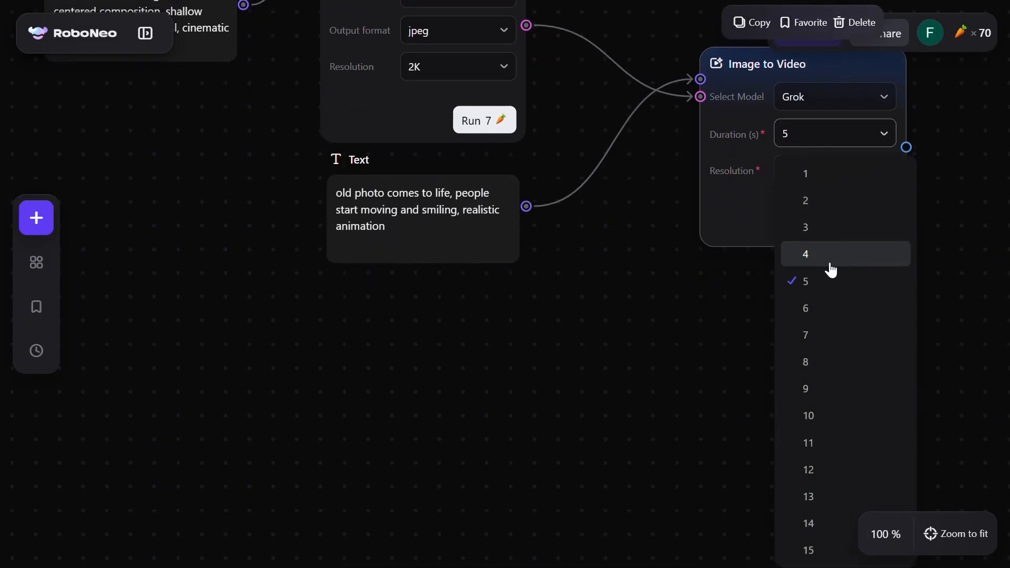
click(819, 289)
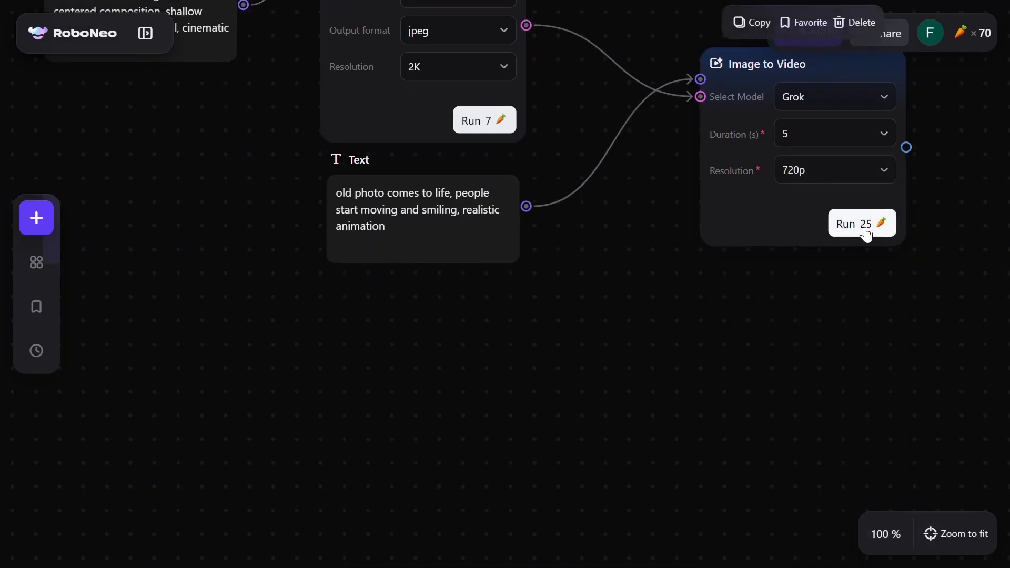
Step: Select all nodes and run the whole workflow to generate the image and the video
scroll(872, 233, down, 6)
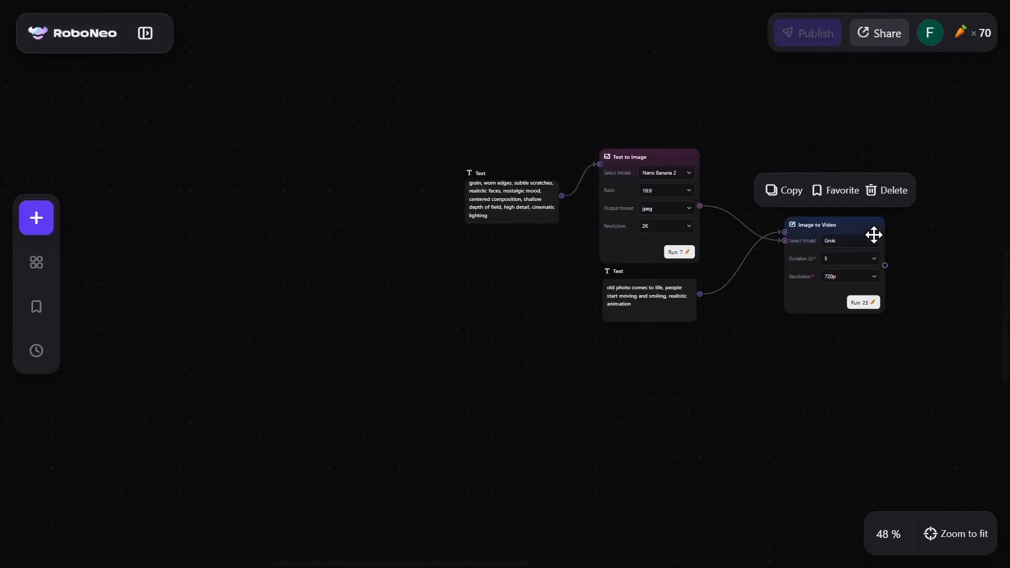
scroll(800, 268, up, 4)
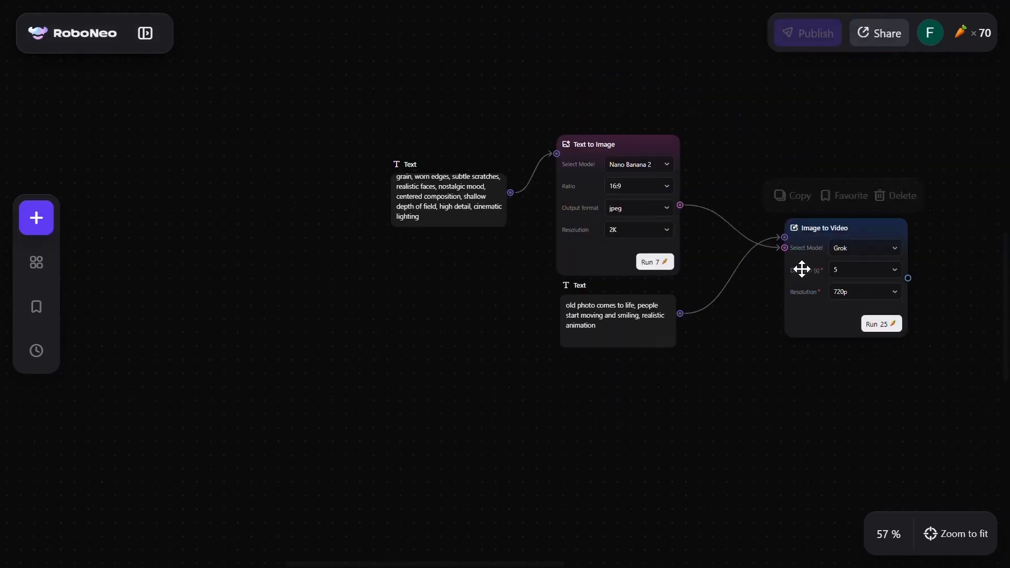
scroll(803, 269, right, 4)
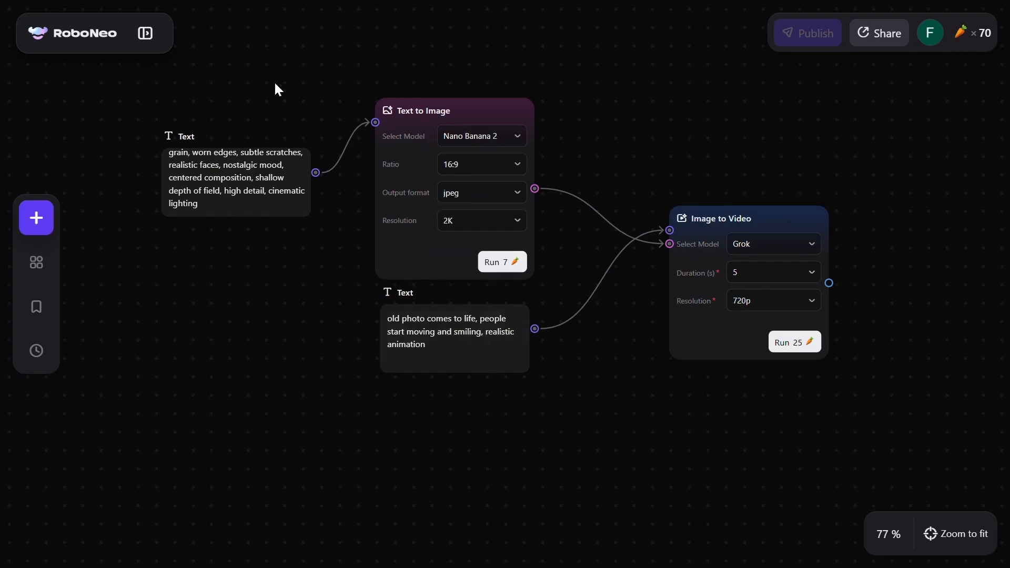
key(ctrl+a)
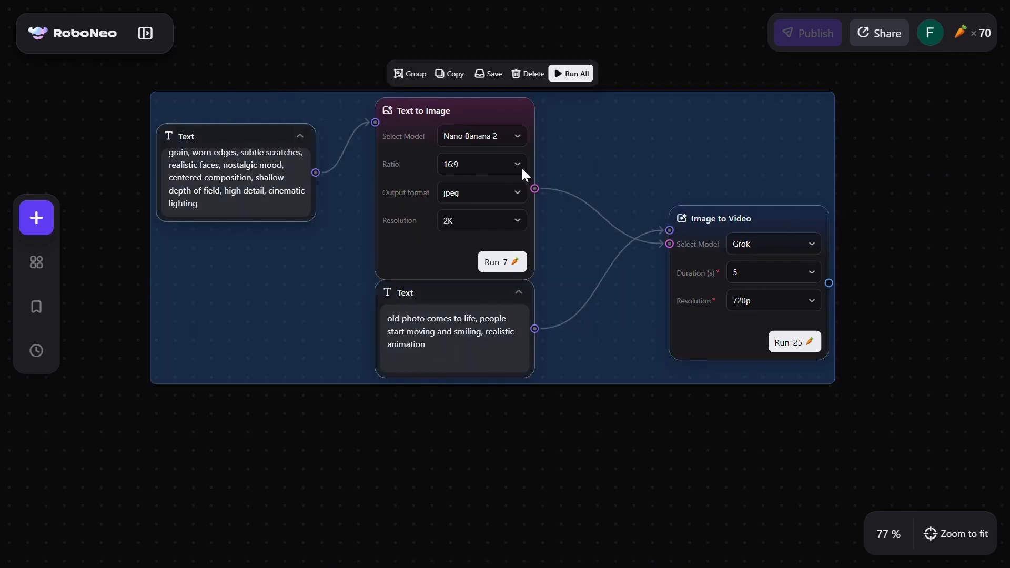
scroll(585, 69, up, 5)
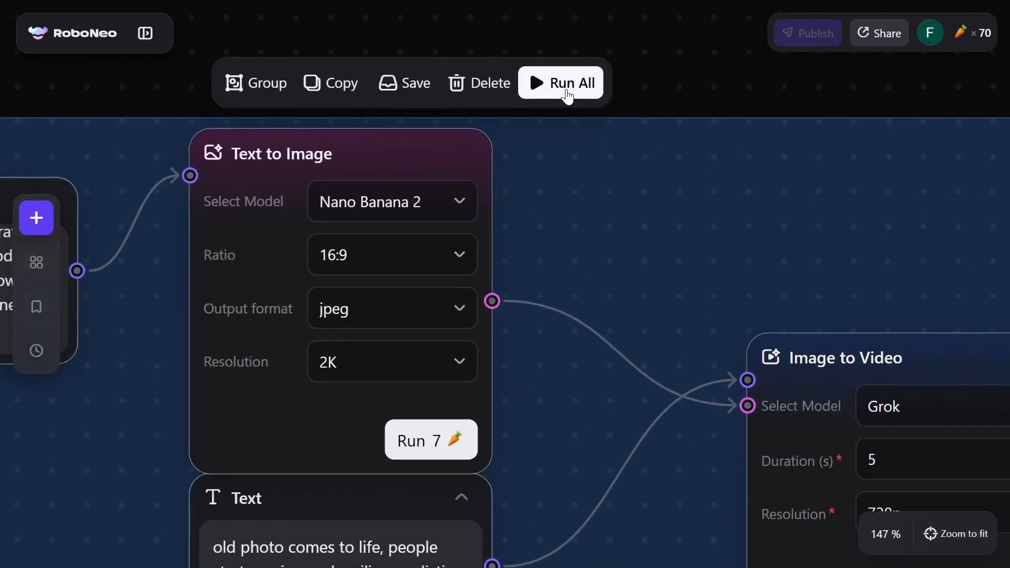
click(568, 96)
click(595, 334)
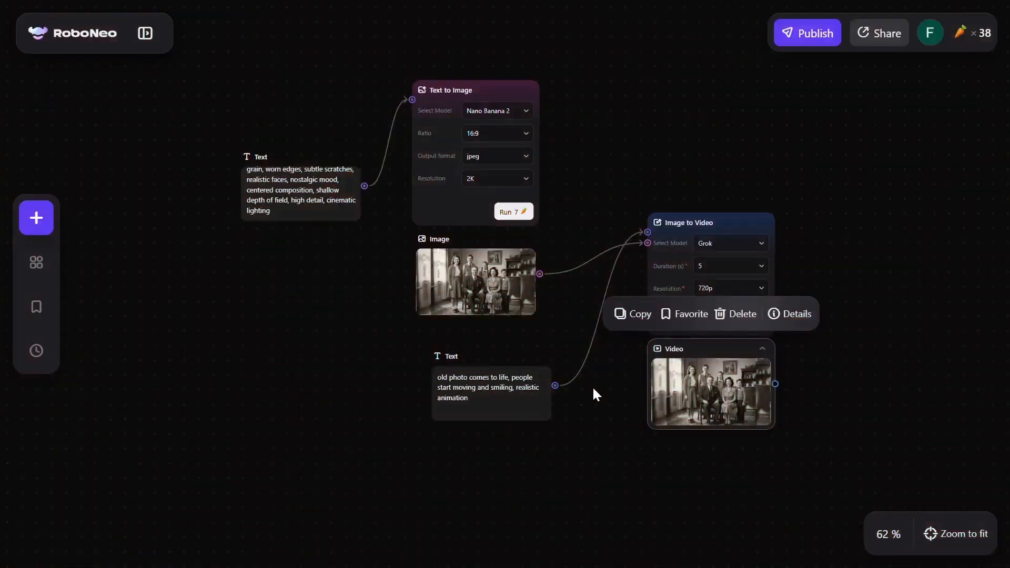
scroll(830, 398, up, 8)
mouse_move(610, 360)
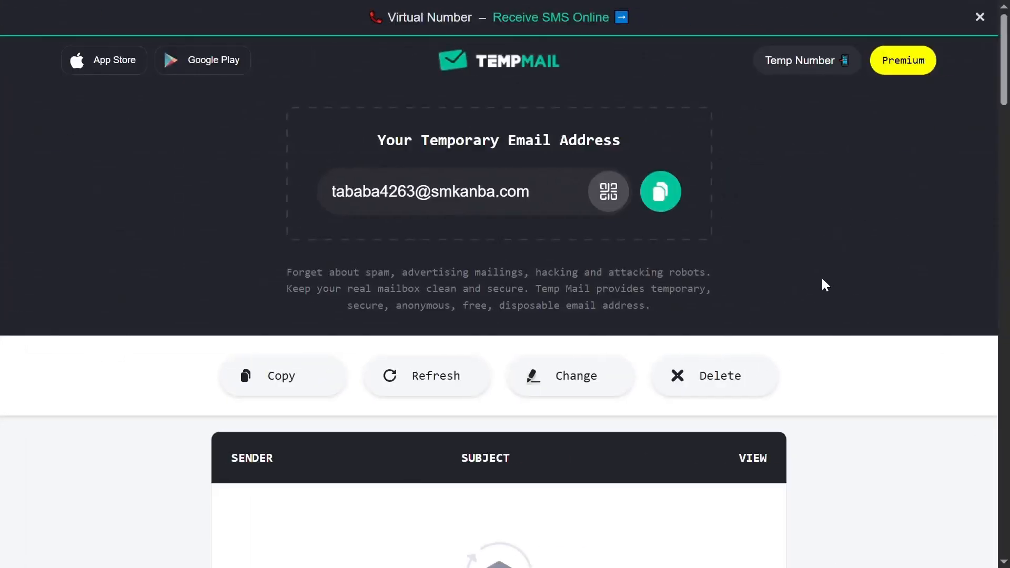
Step: Switch to the TempMail site and copy the temporary e-mail address
scroll(444, 57, up, 1)
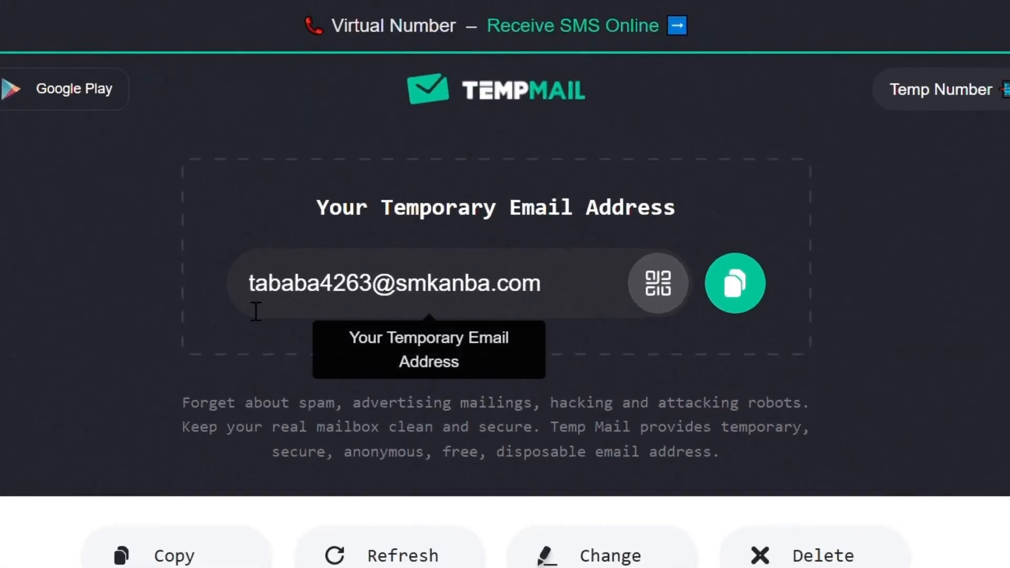
click(738, 287)
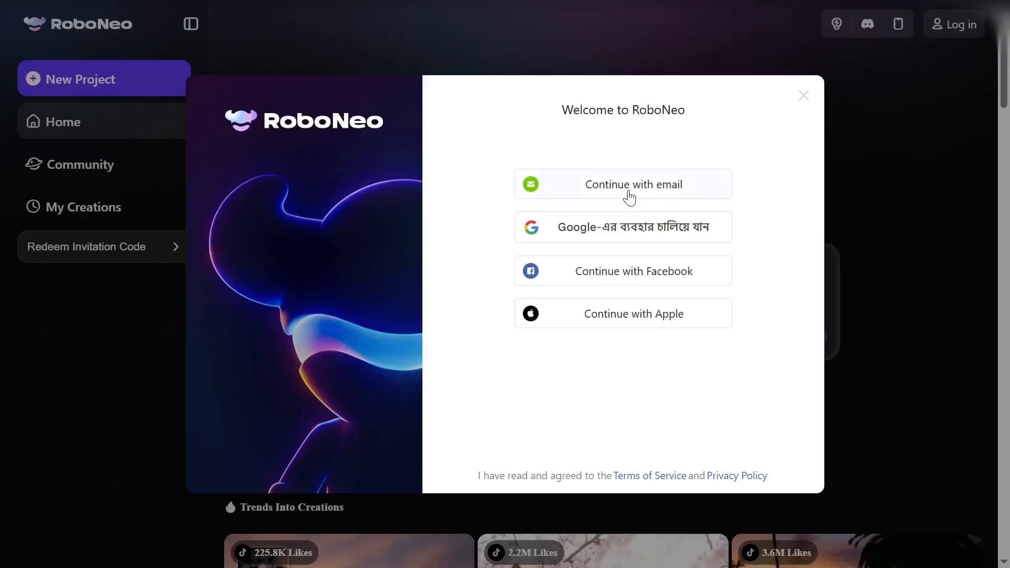
Step: Continue with email in the RoboNeo welcome dialog and fill in the temporary e-mail address and the account password
click(626, 193)
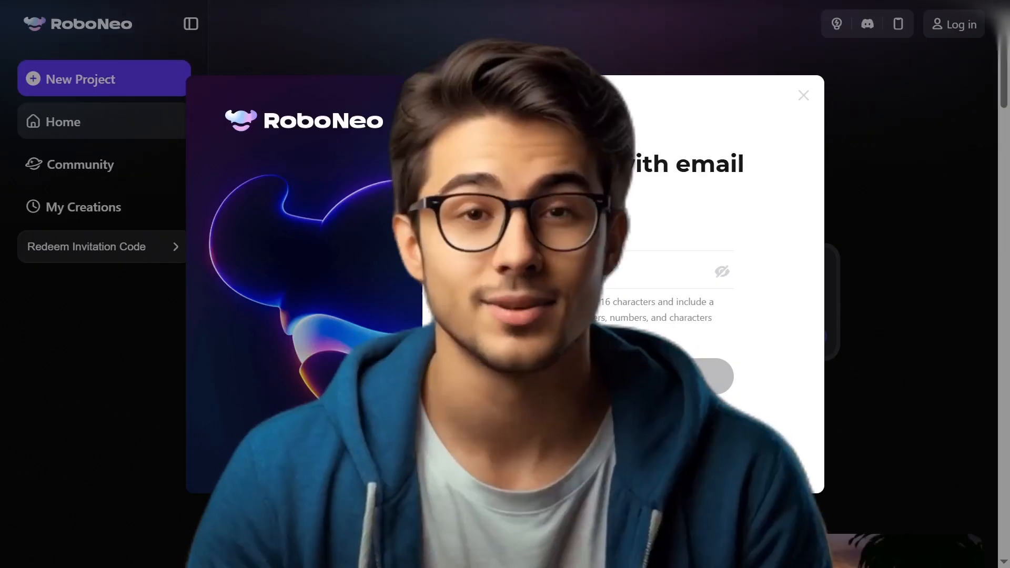
click(516, 231)
key(ctrl+v)
click(551, 271)
key(ctrl+v)
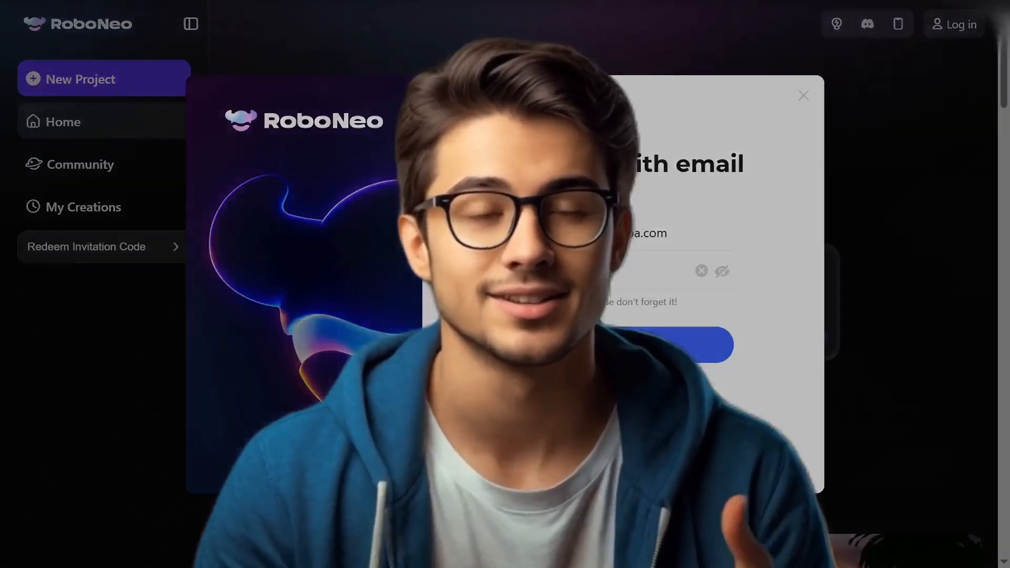